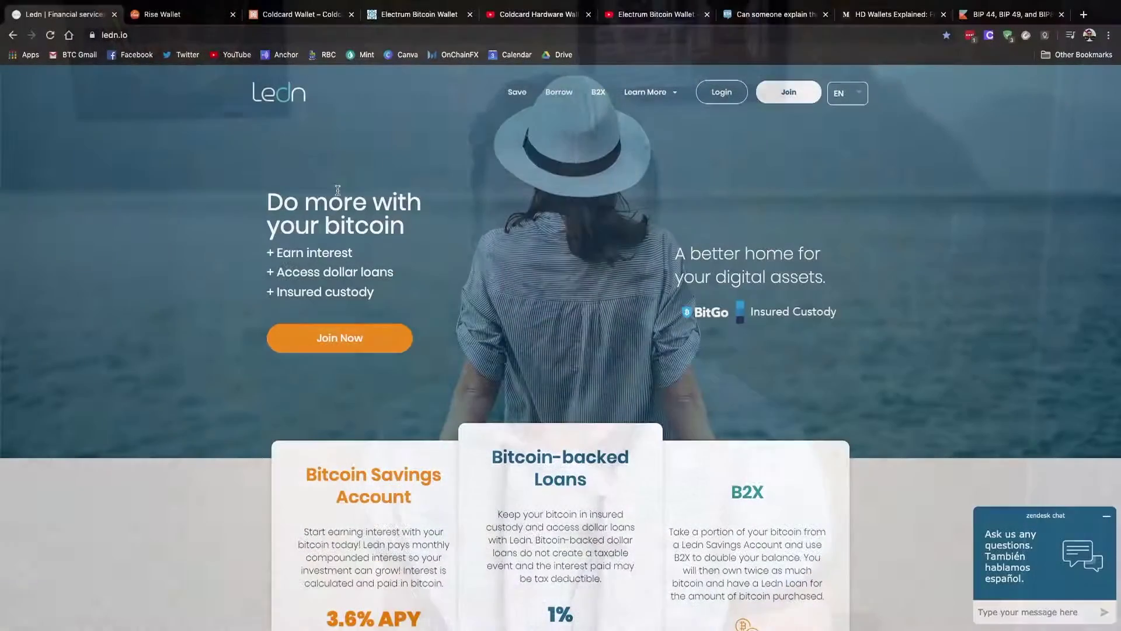
Step: Scroll through the Ledn homepage, then switch to the Rise Wallet bitcoin gift-card site
scroll(337, 190, "down", 2)
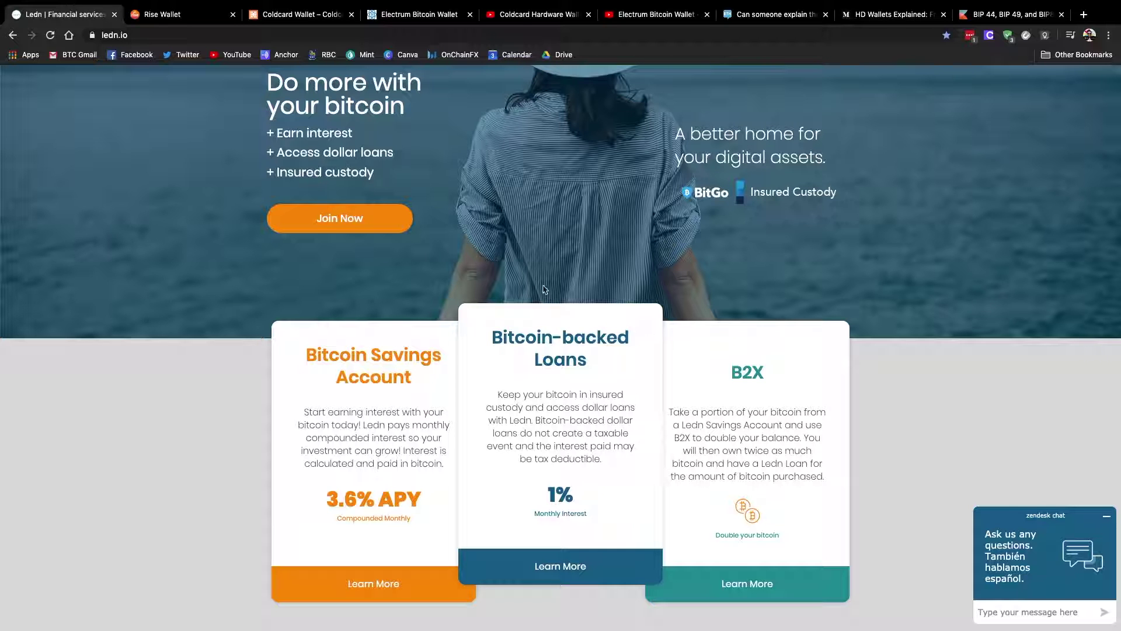
scroll(543, 289, "up", 3)
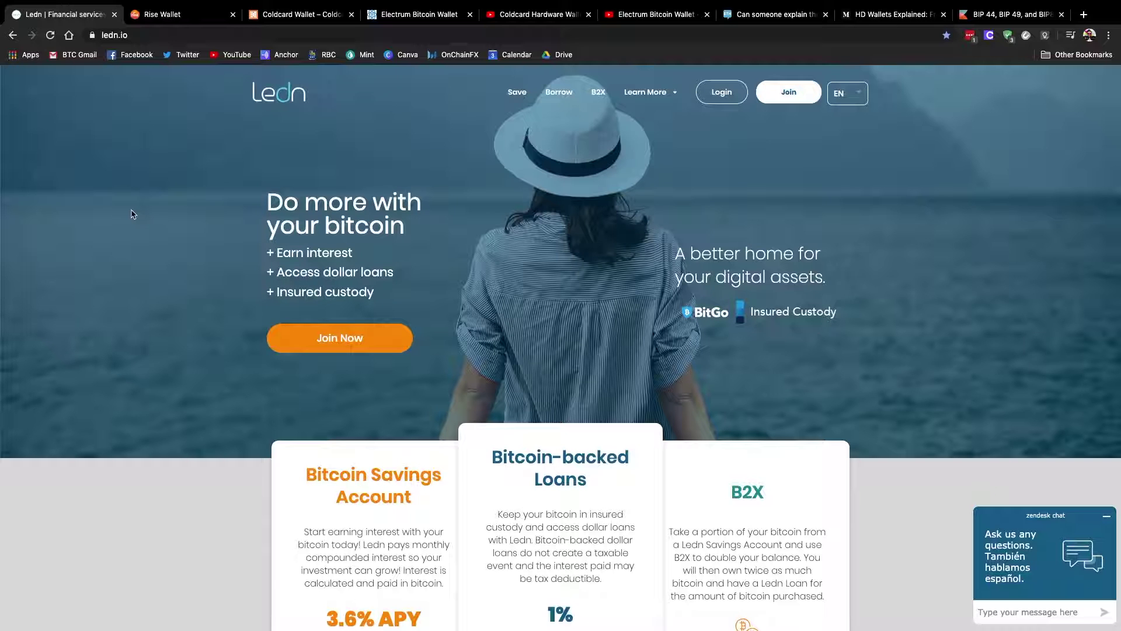
left_click(181, 14)
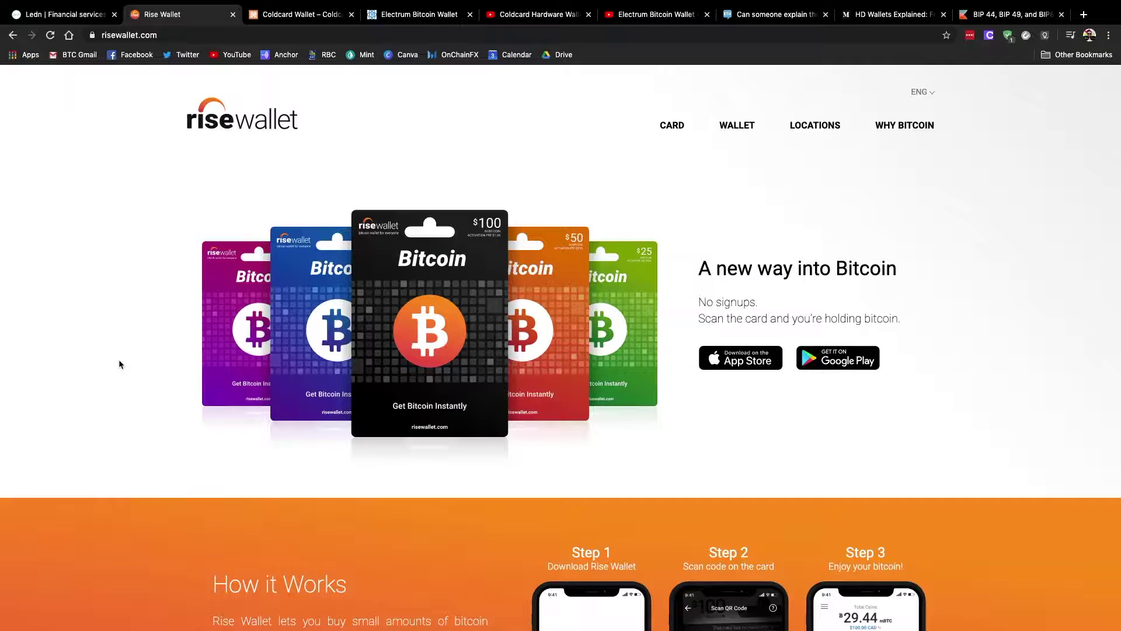
scroll(119, 363, "down", 5)
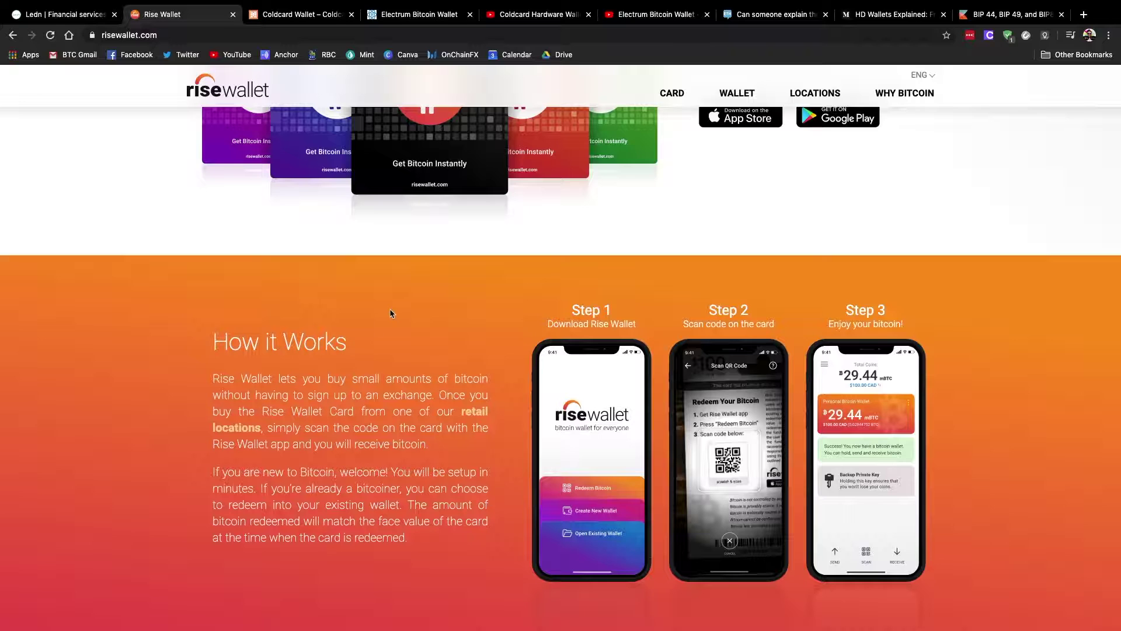
scroll(390, 313, "up", 5)
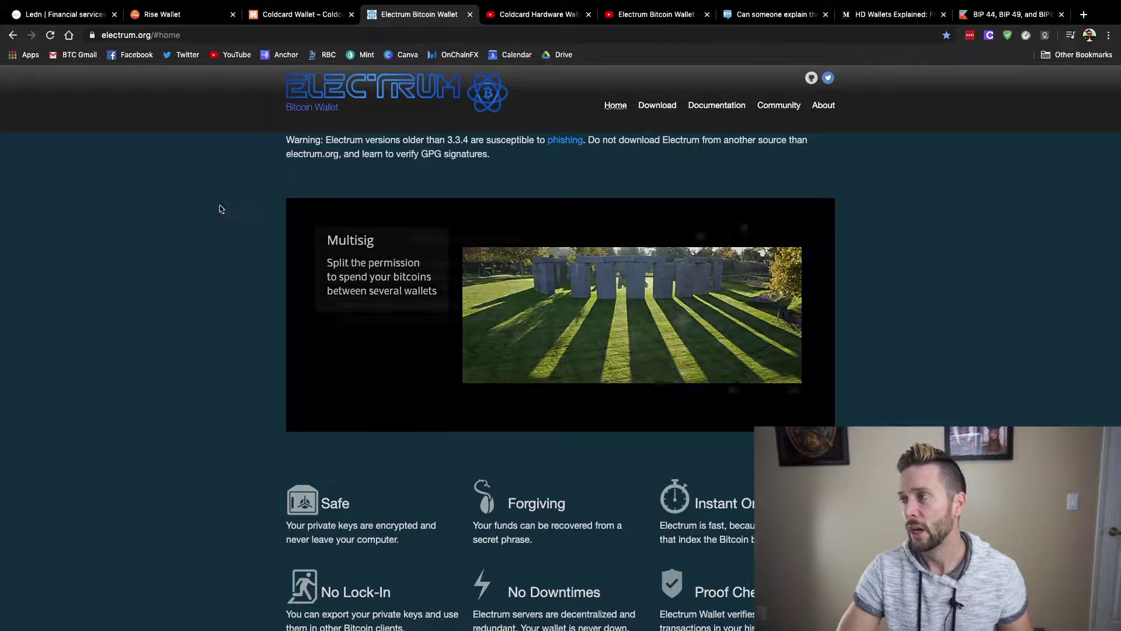
Step: Switch to the 'Coldcard Hardware Wallet: True Bitcoin Cold Storage' YouTube video
left_click(513, 17)
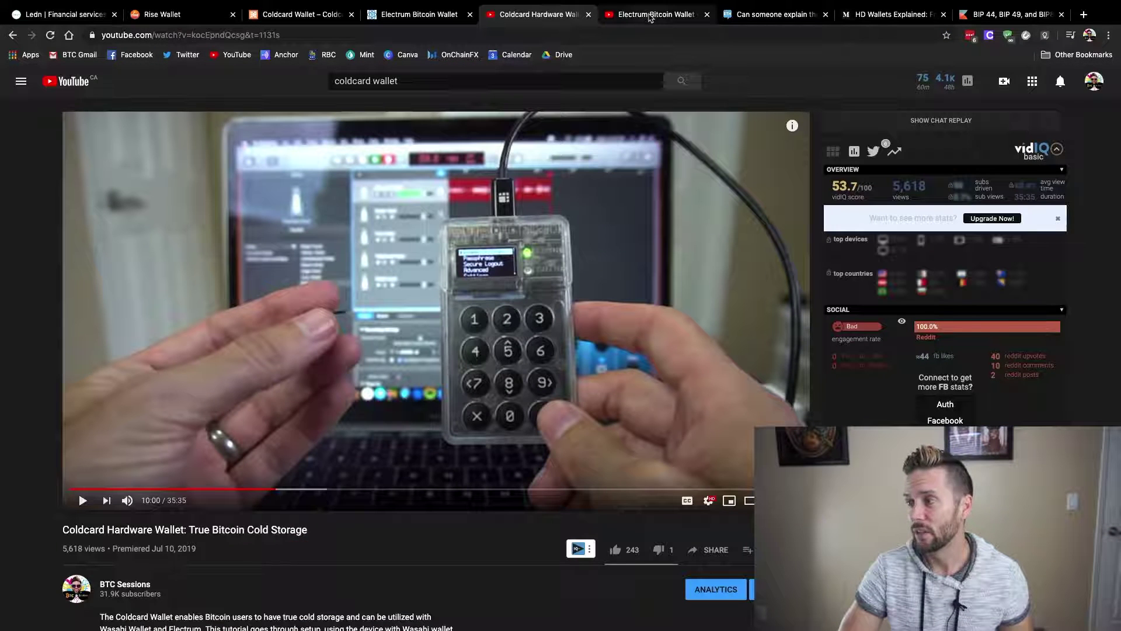
Step: Switch to the Electrum Bitcoin Wallet tab, where the Install Wizard proposes default_wallet
left_click(650, 16)
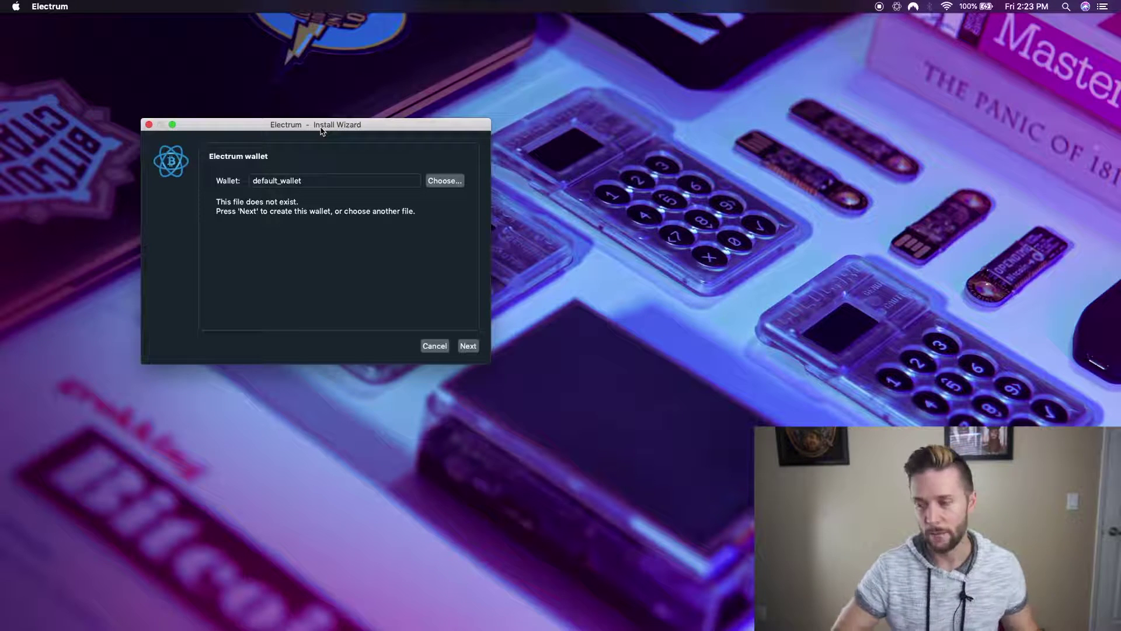
Step: Center the Install Wizard, select the wallet name, and browse the wallets folder to coldcard2
left_click_drag(308, 127, 440, 150)
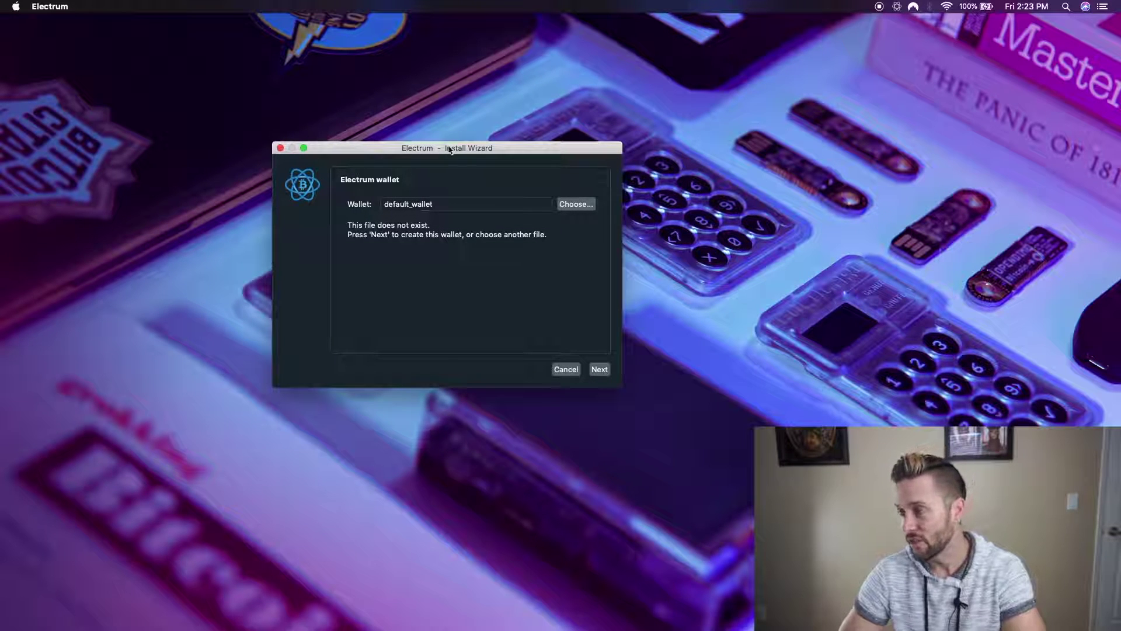
left_click_drag(430, 148, 452, 148)
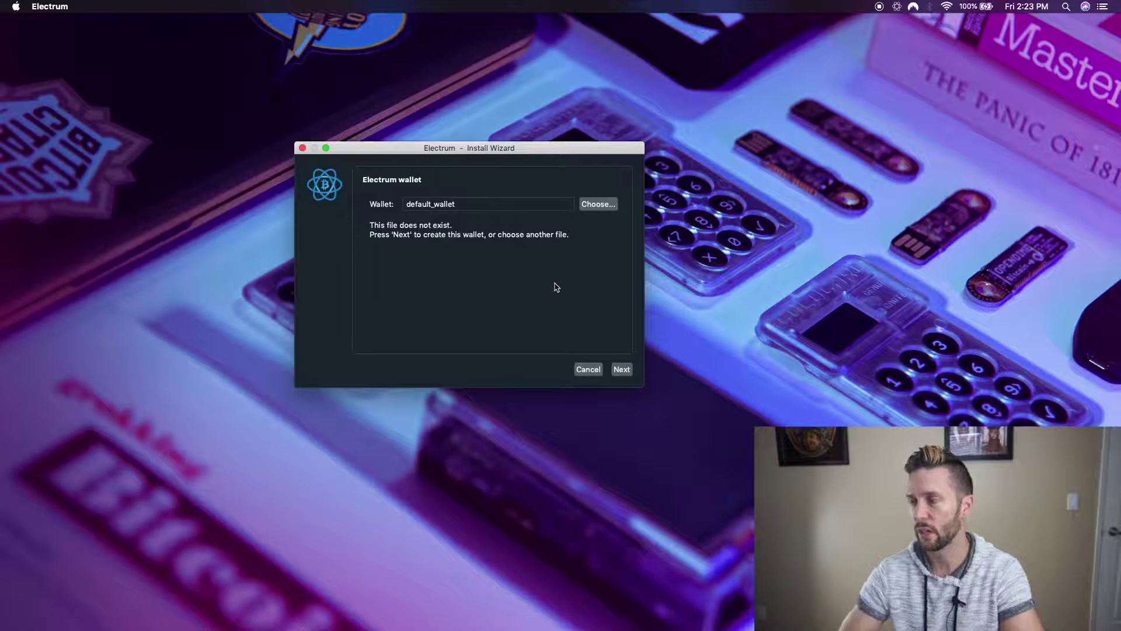
left_click(483, 204)
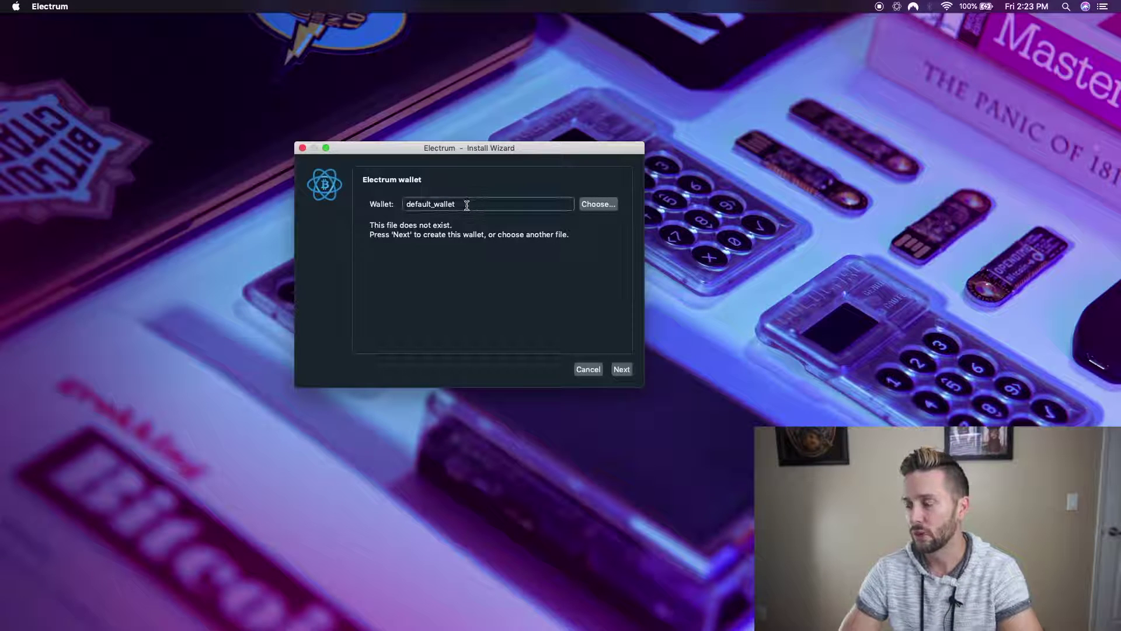
double_click(462, 205)
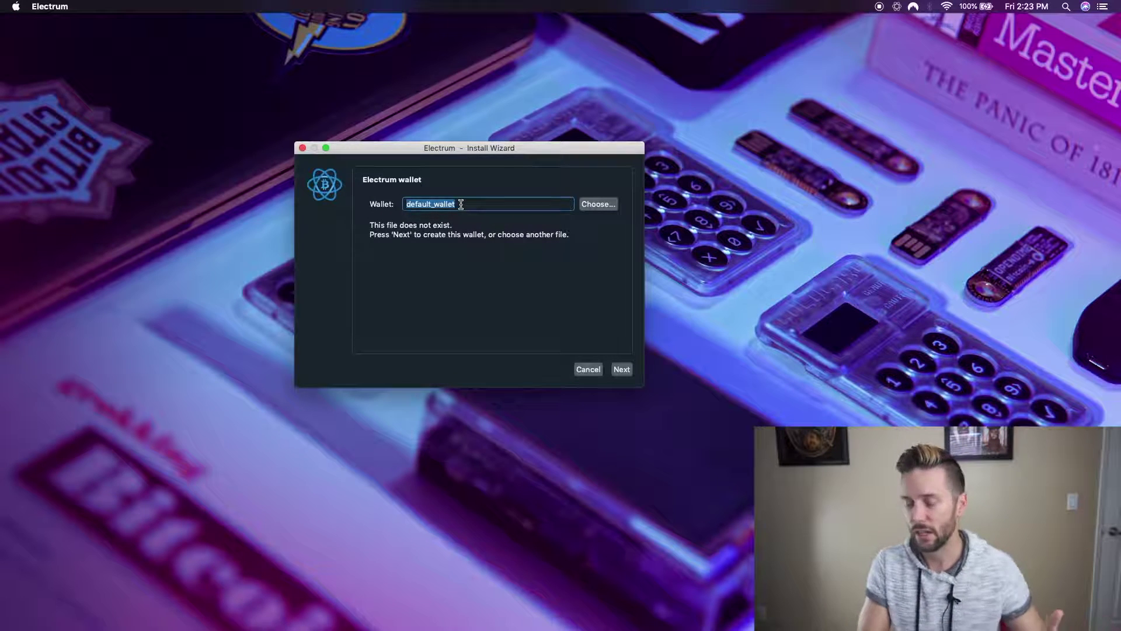
left_click(598, 205)
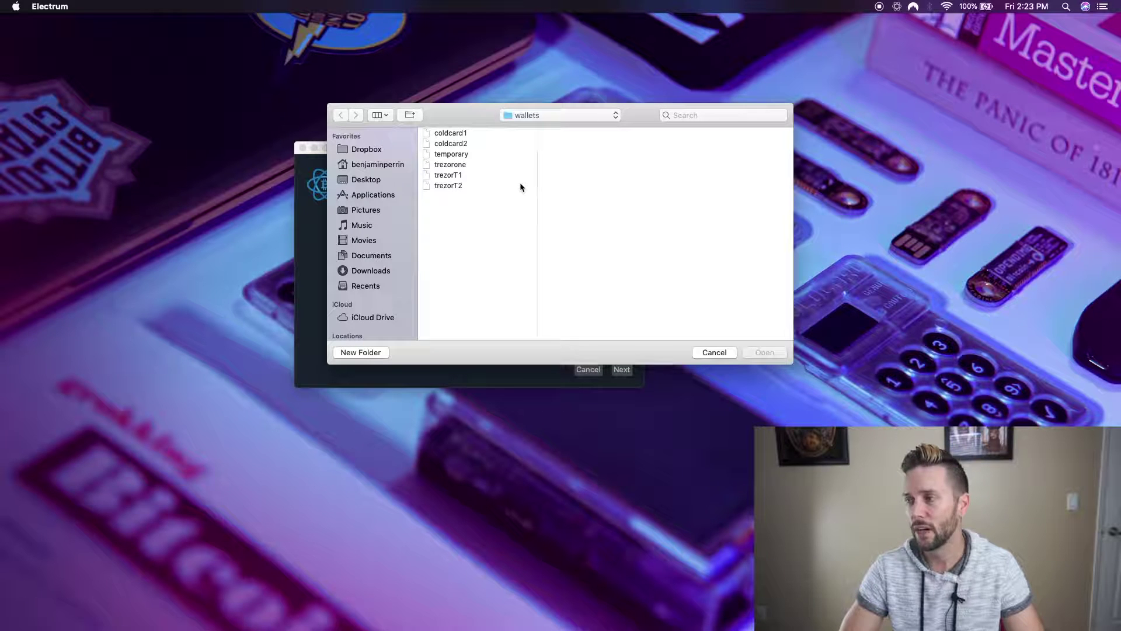
left_click(460, 143)
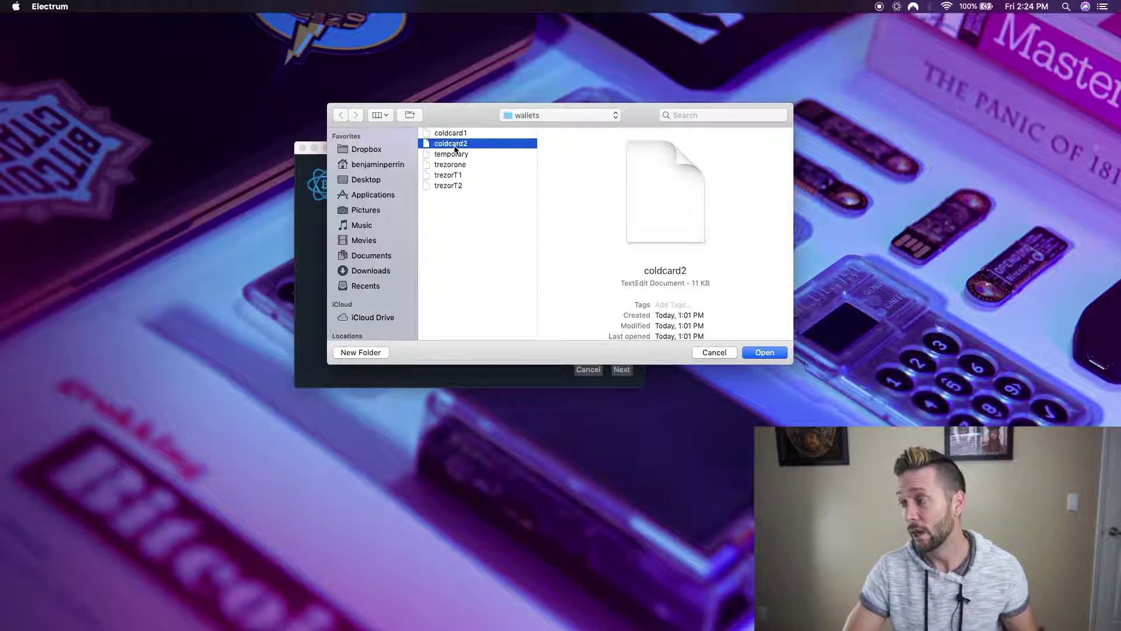
Step: Cancel the wallet file picker twice without opening anything, leaving default_wallet selected for replacement
left_click(714, 352)
left_click(472, 201)
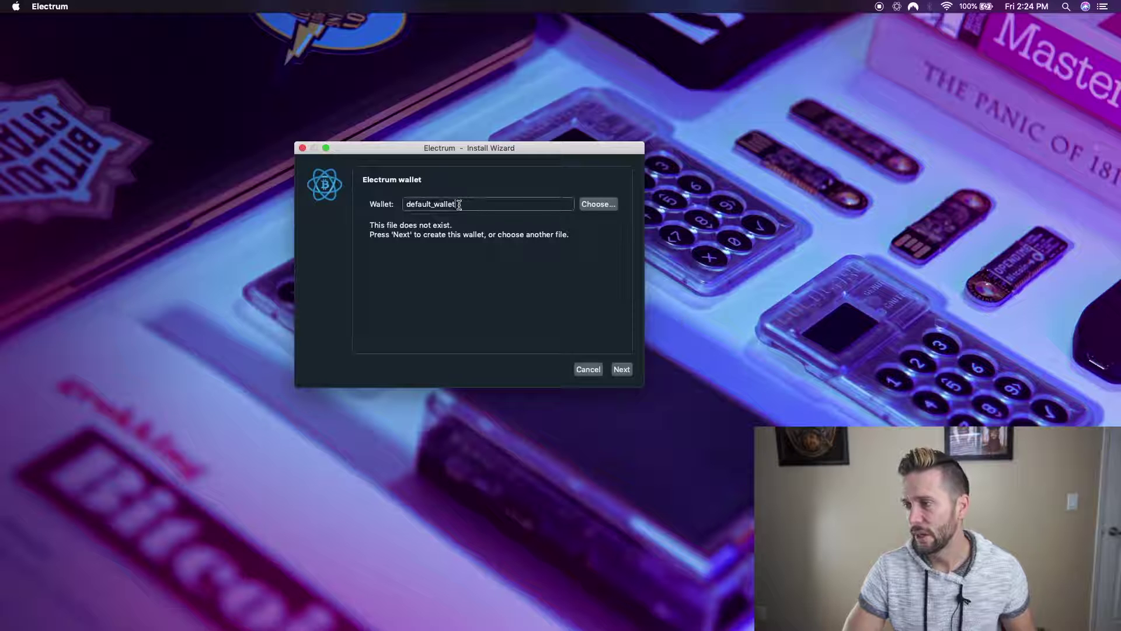
double_click(459, 204)
left_click(604, 206)
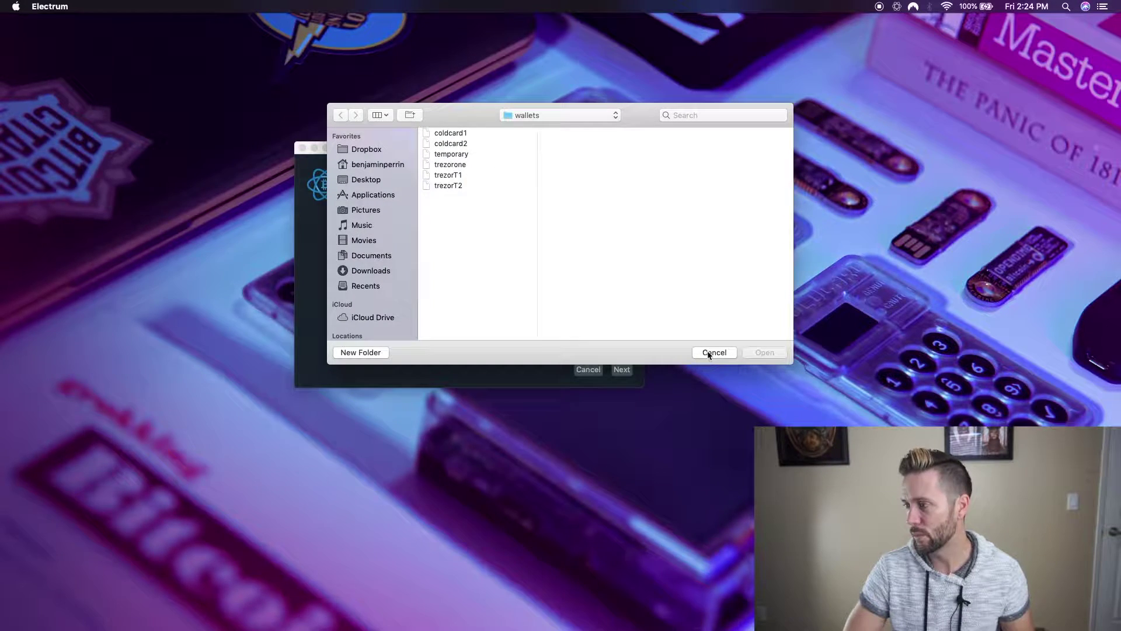
left_click(708, 354)
double_click(447, 204)
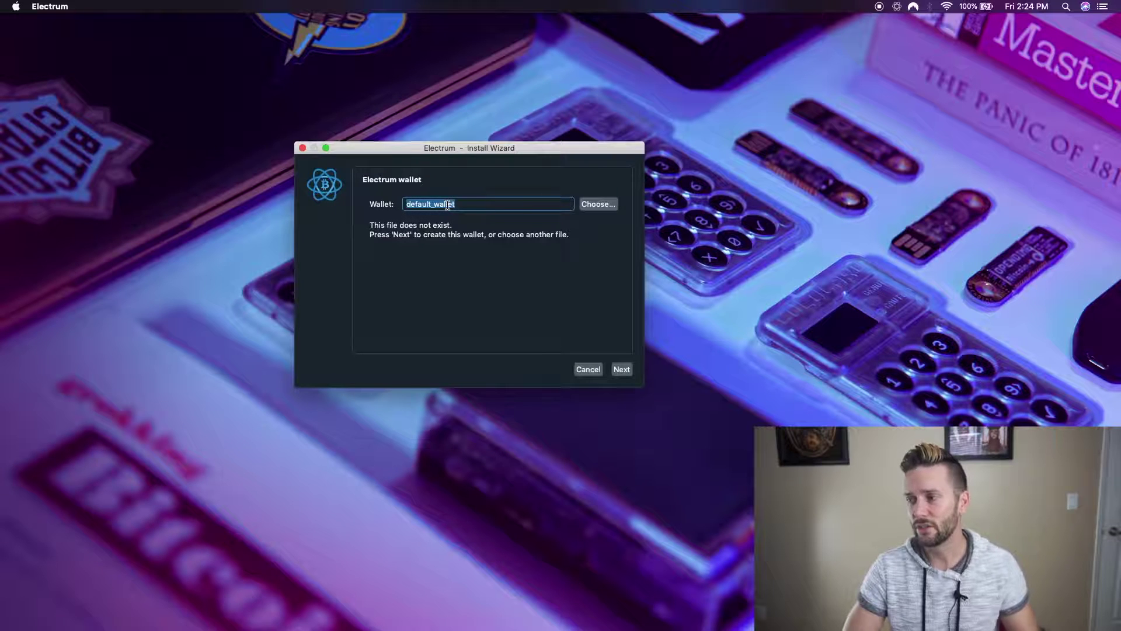
Step: Name the new wallet file coldcard2(1)
type("co")
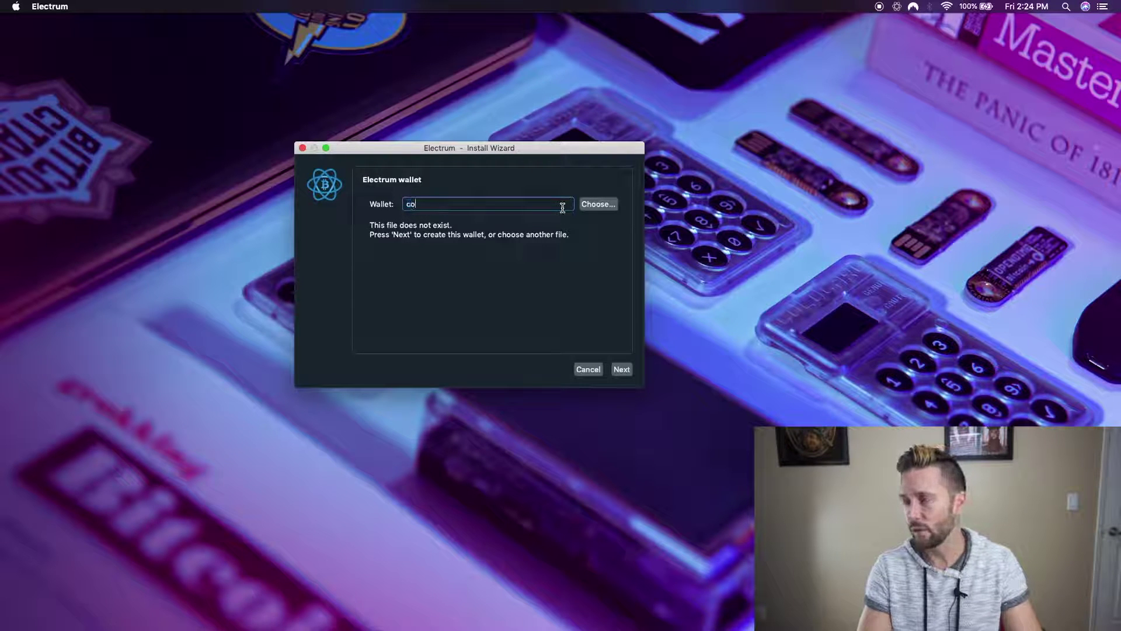
type("ldcard2")
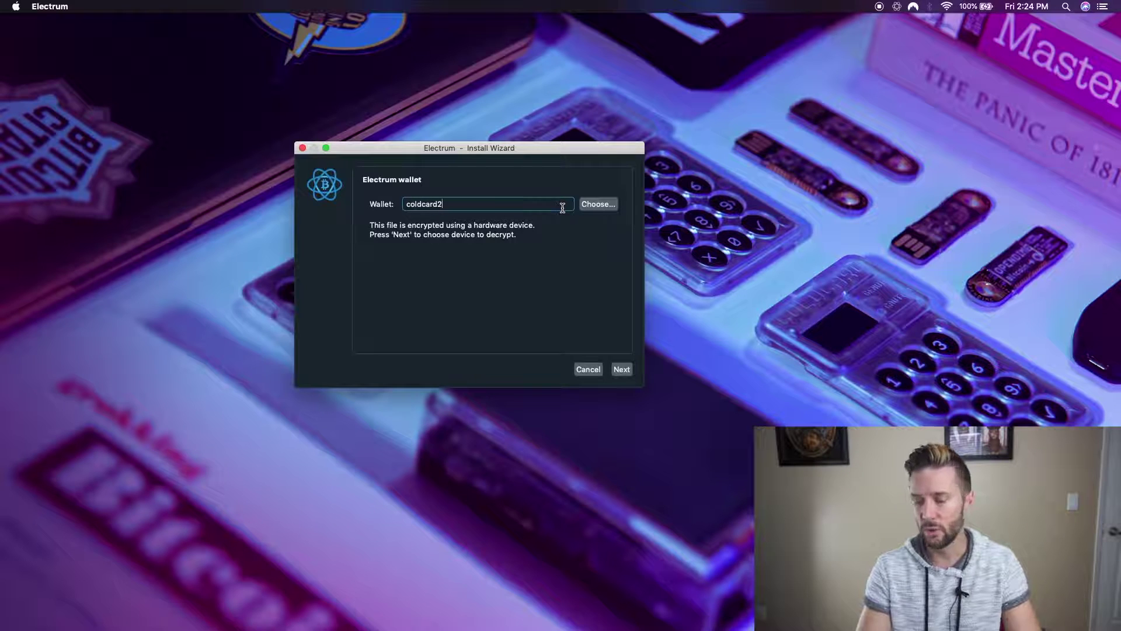
type("(1")
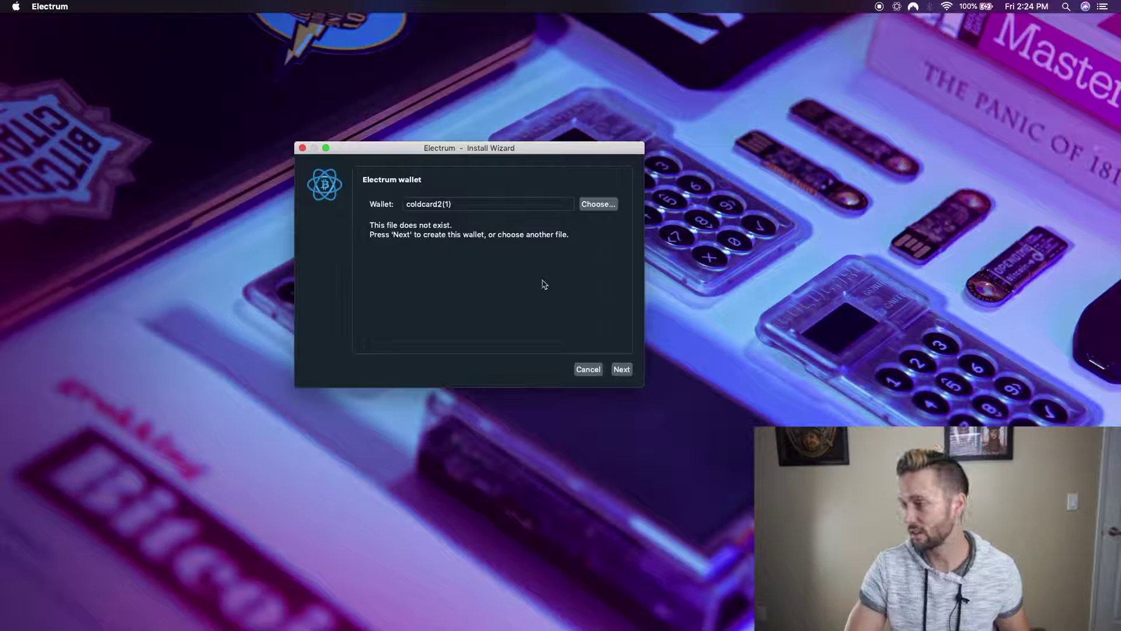
Step: Accept the coldcard2(1) name and keep Standard wallet as the wallet type
left_click(622, 369)
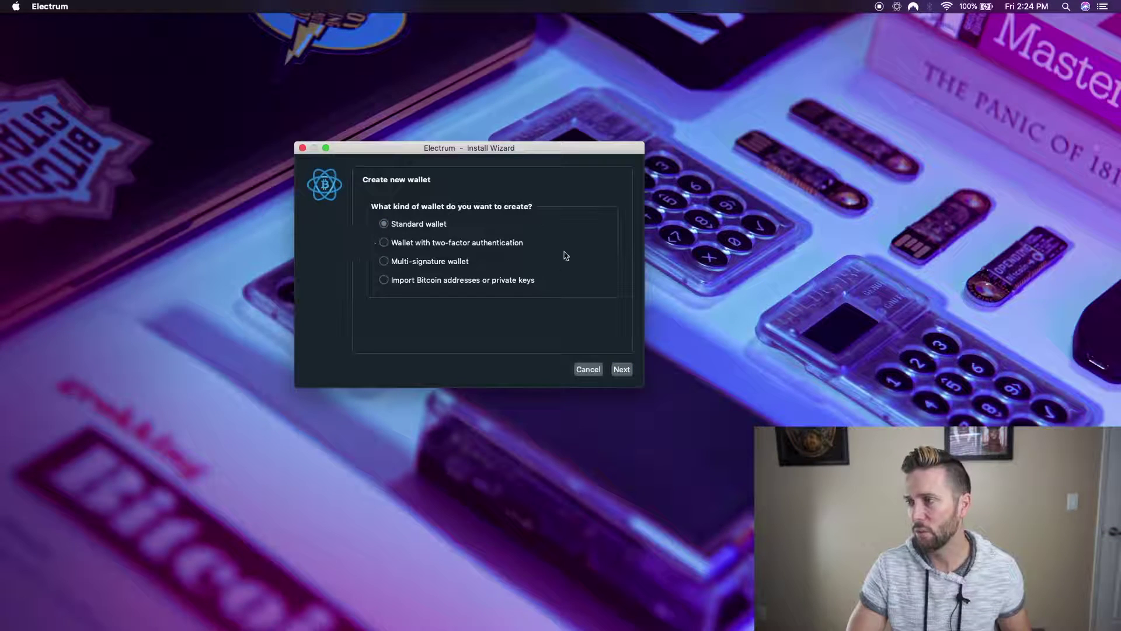
left_click(385, 225)
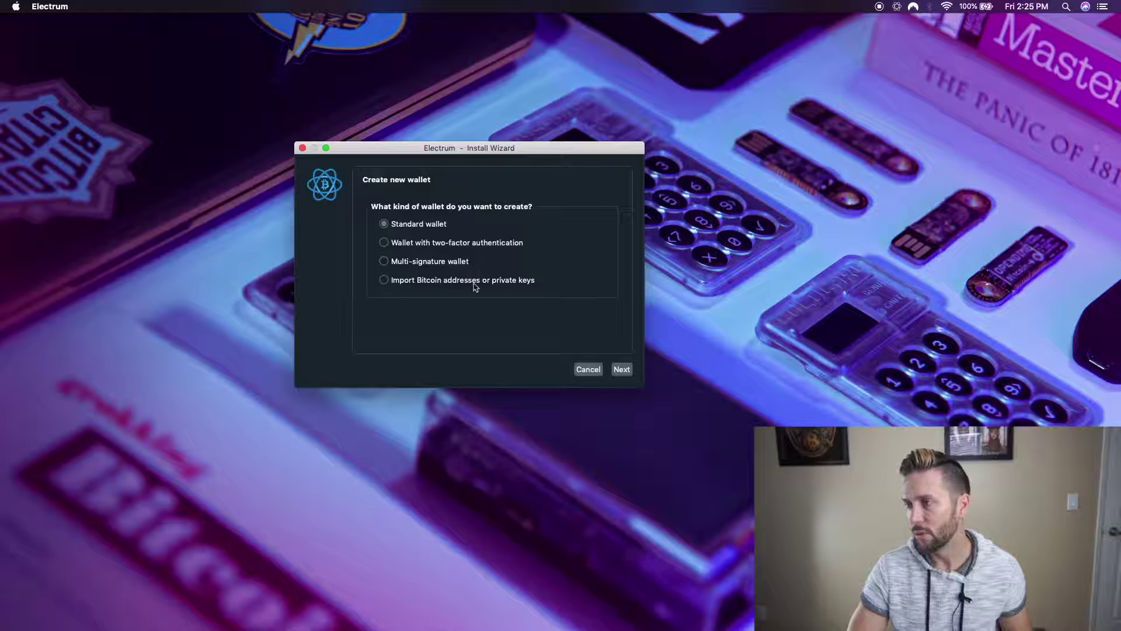
left_click(452, 222)
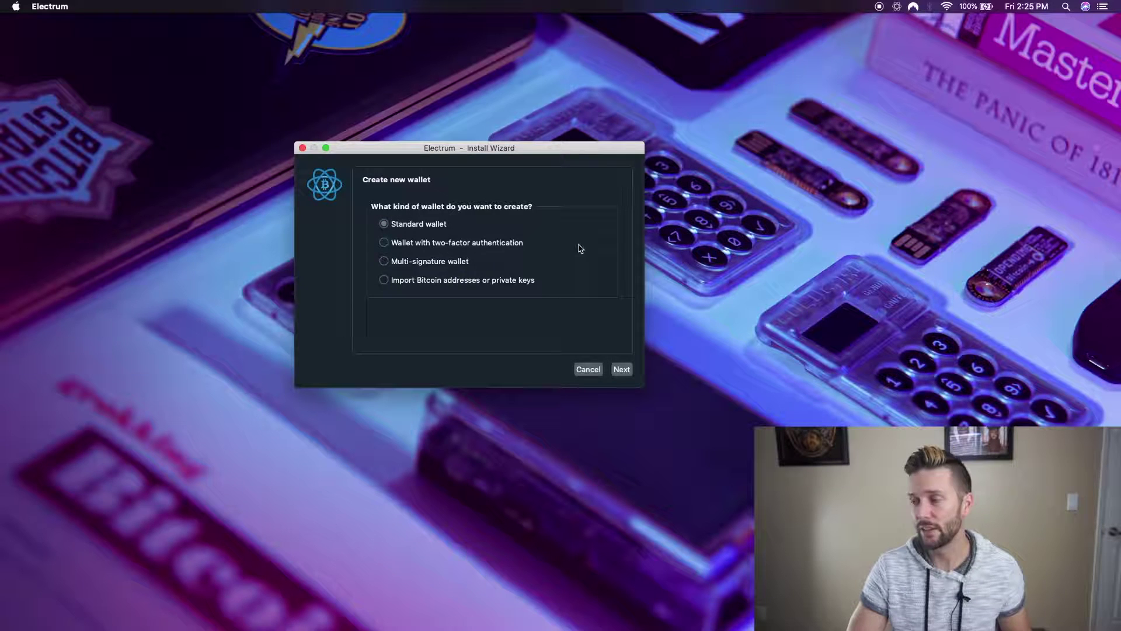
left_click(622, 372)
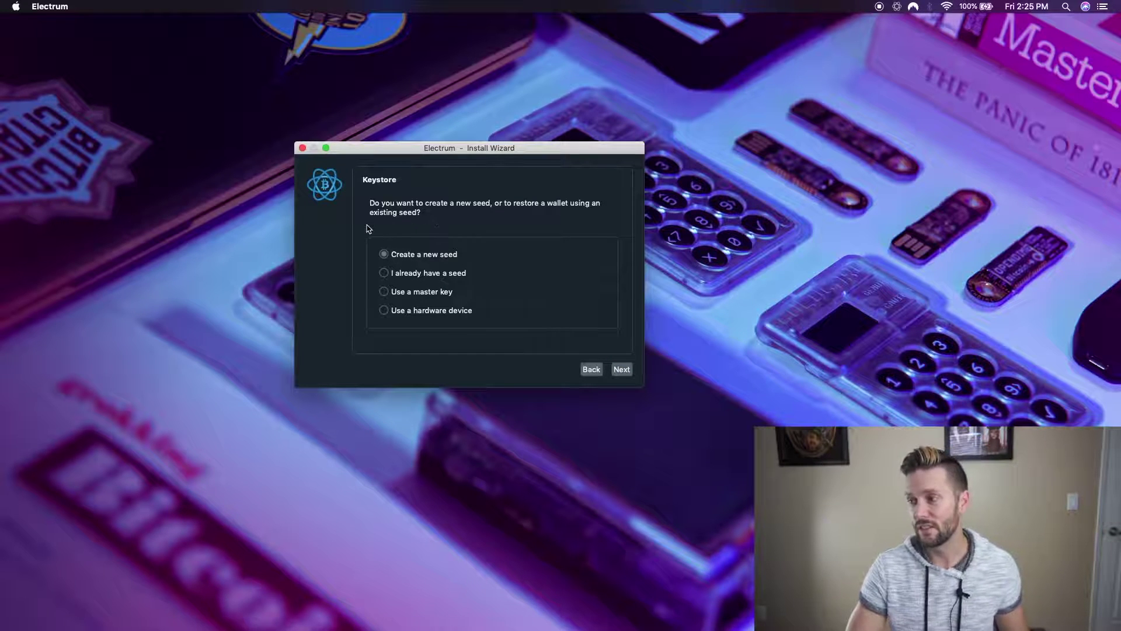
Step: Choose a hardware device as the keystore so the Coldcard is detected
left_click(407, 260)
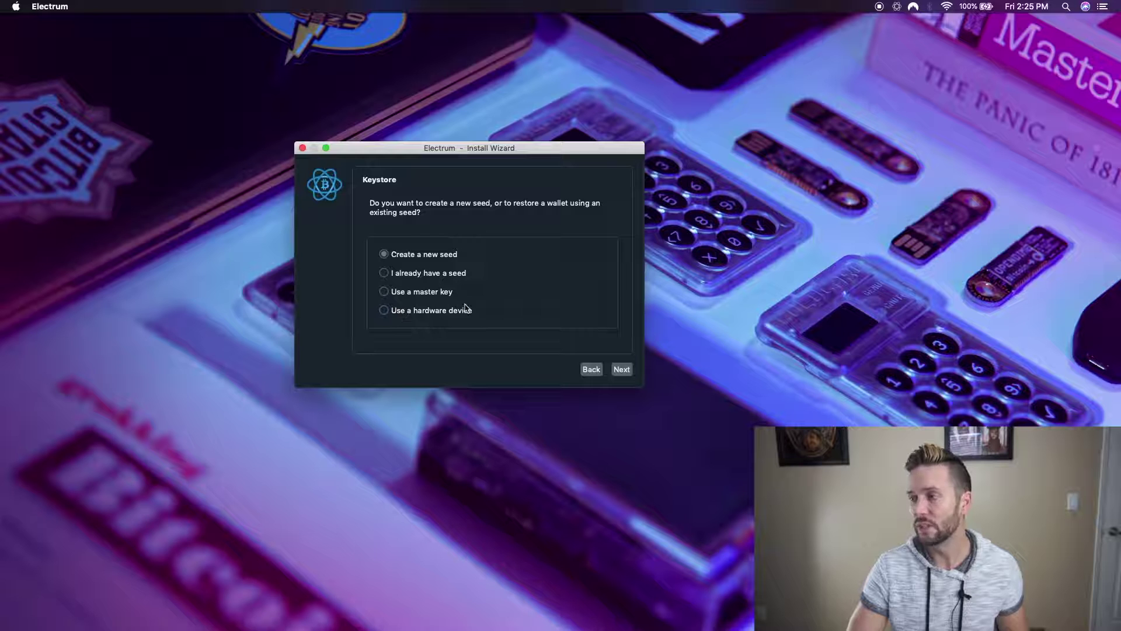
left_click(384, 312)
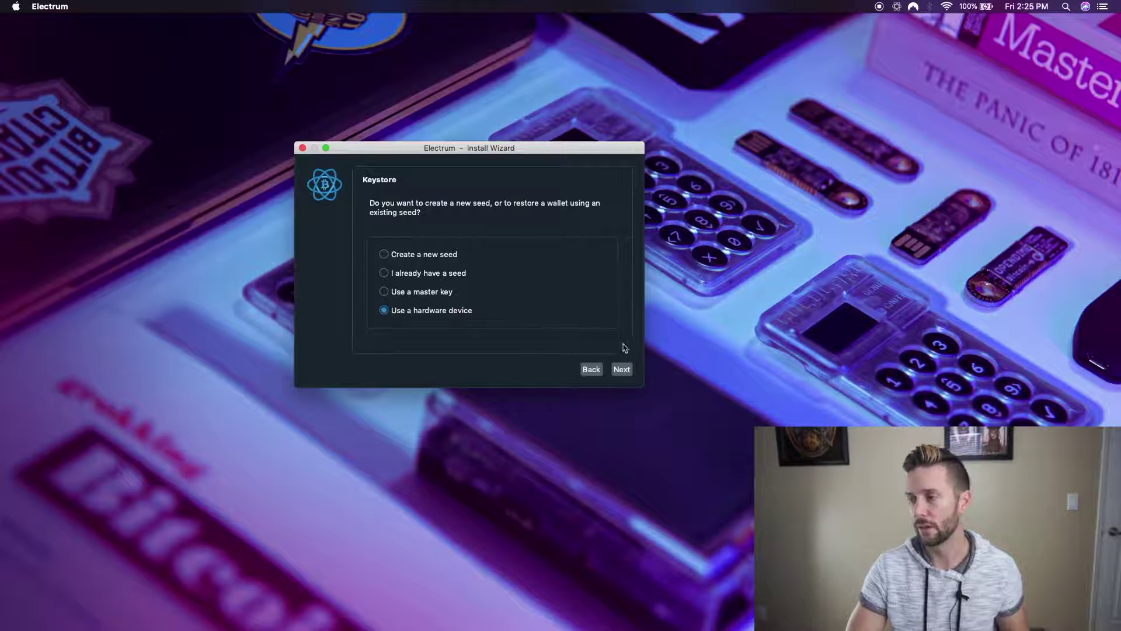
left_click(622, 370)
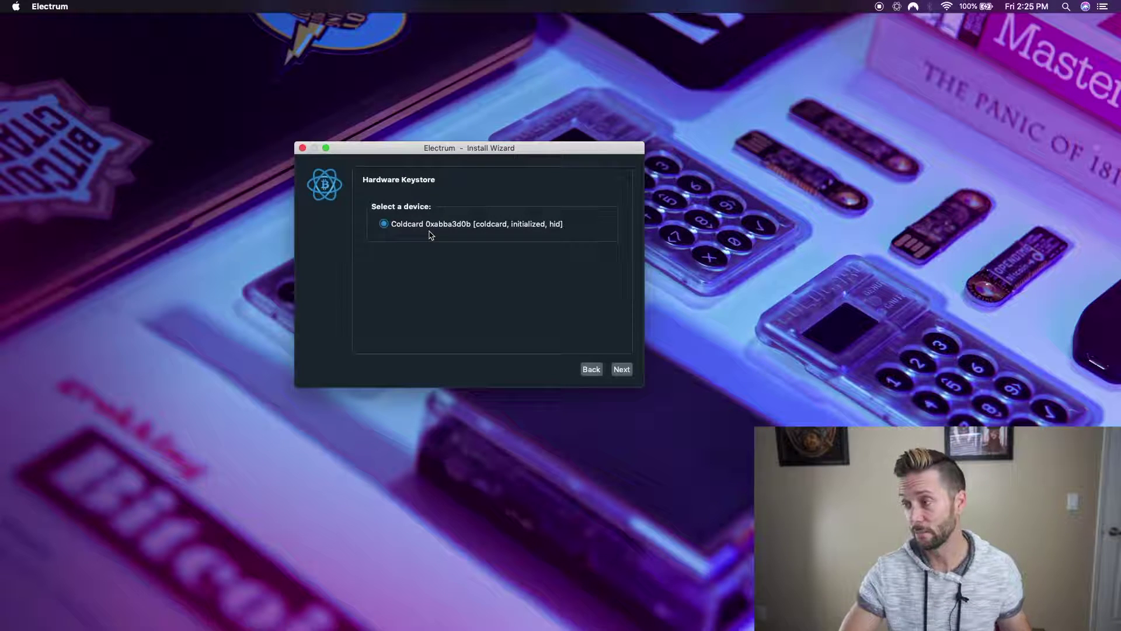
Step: Accept the Coldcard and select native segwit addresses with path m/84'/0'/0'
left_click(622, 372)
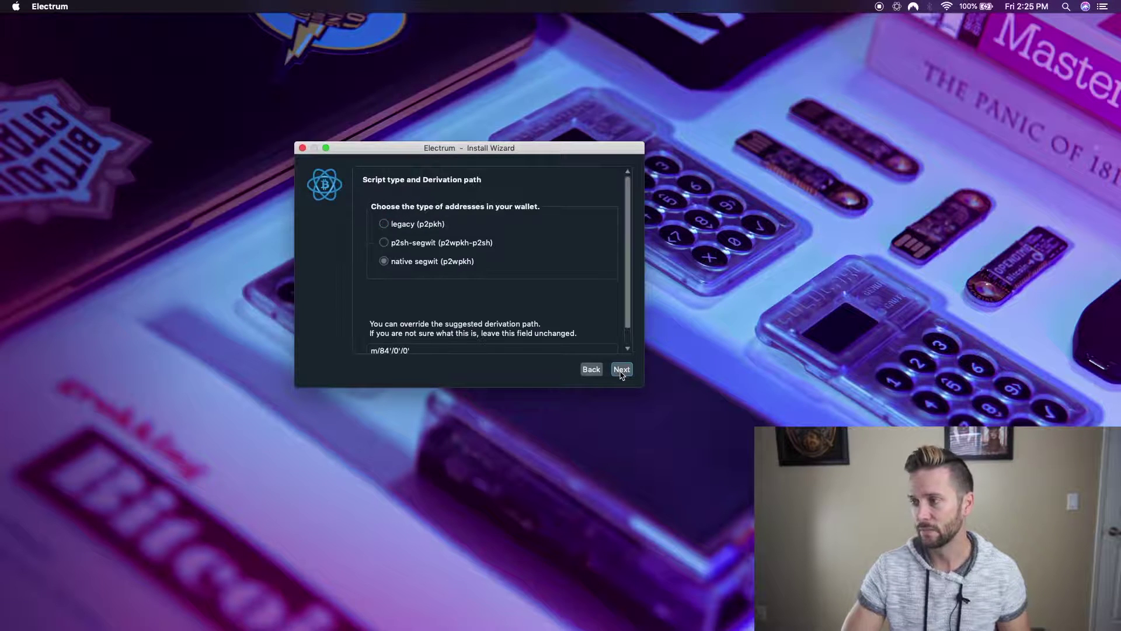
scroll(470, 291, "down", 1)
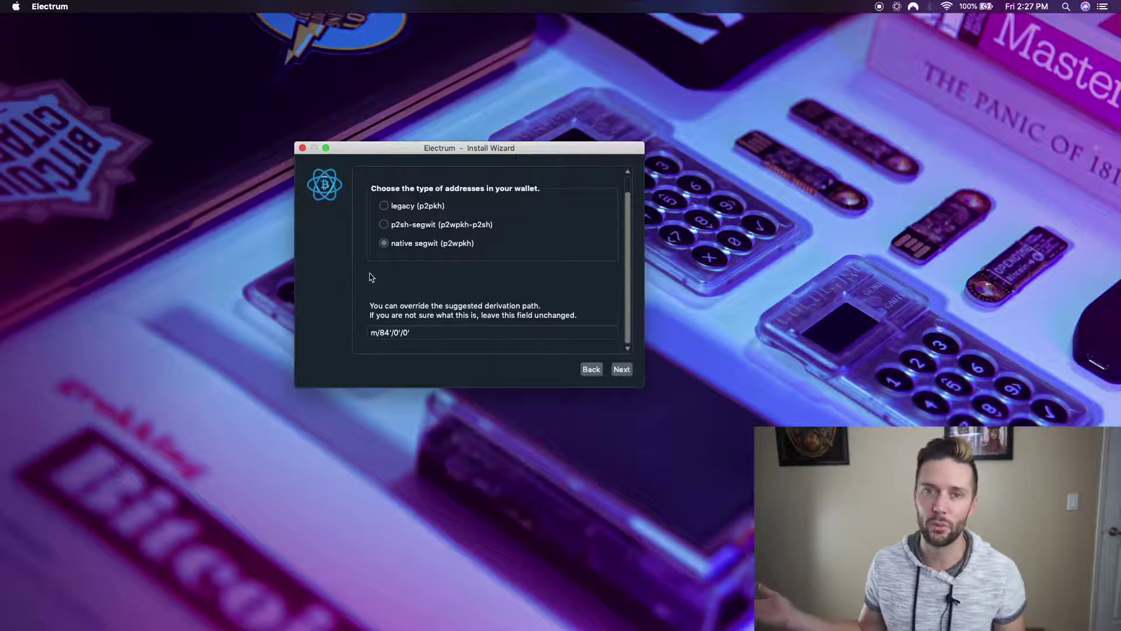
left_click(384, 243)
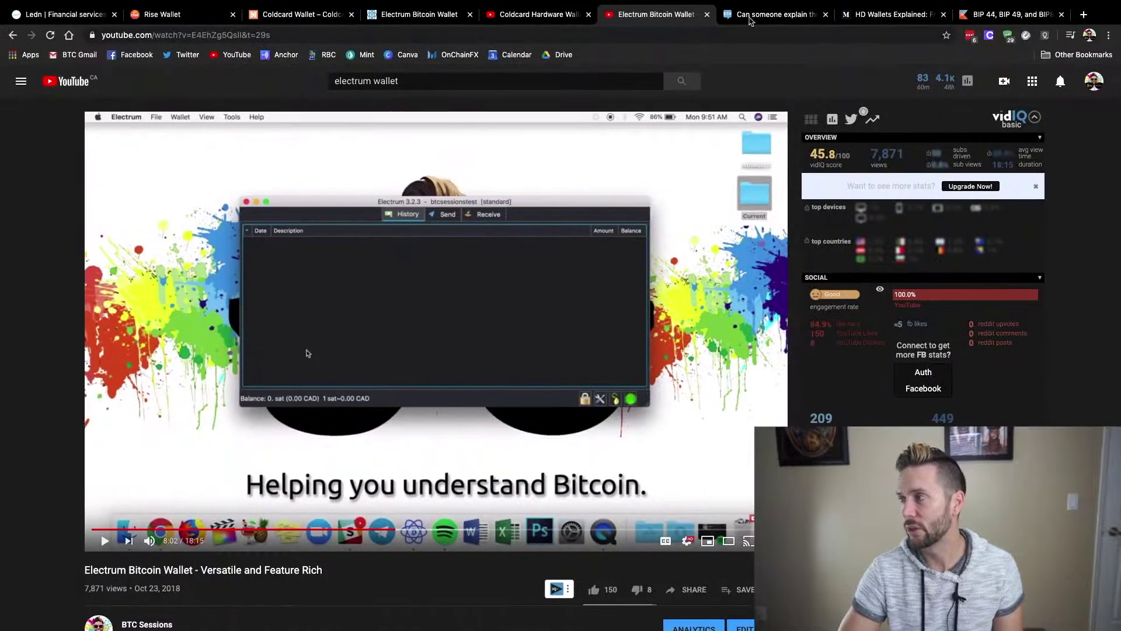
Step: Check the Bitcoin Stack Exchange derivation-path question, then return to the Electrum wizard
left_click(750, 17)
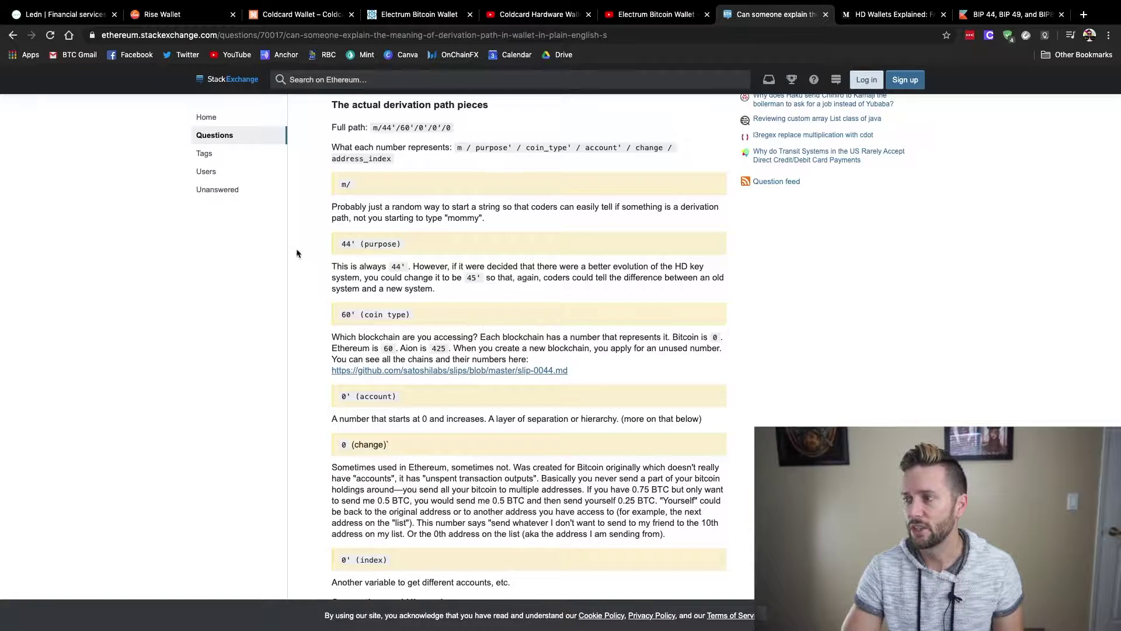
key("ctrl+Left")
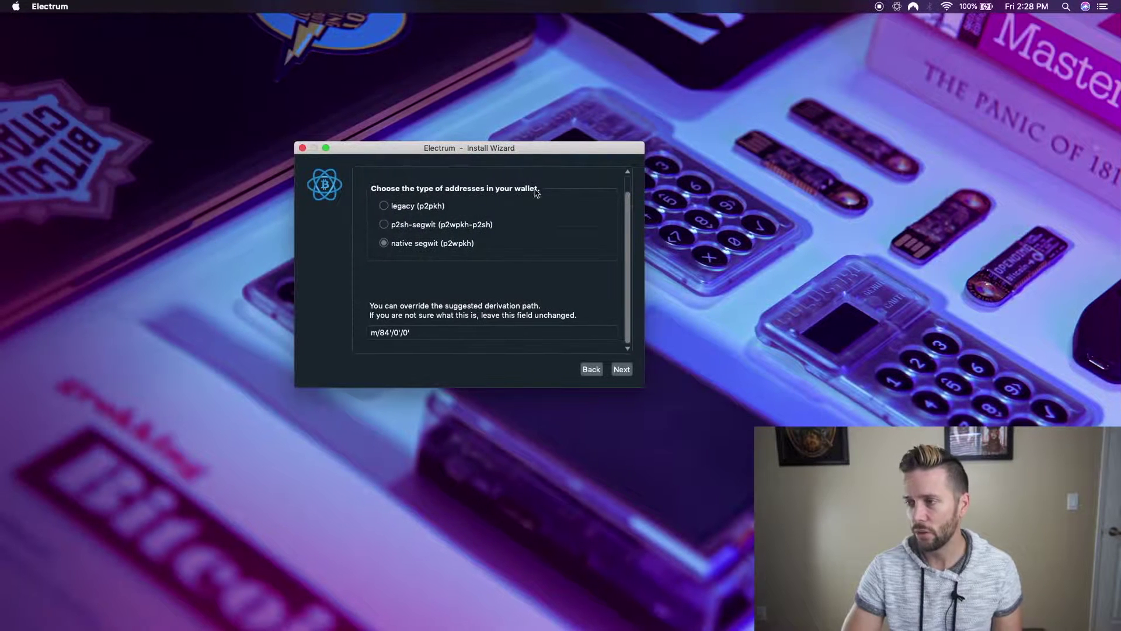
left_click(372, 336)
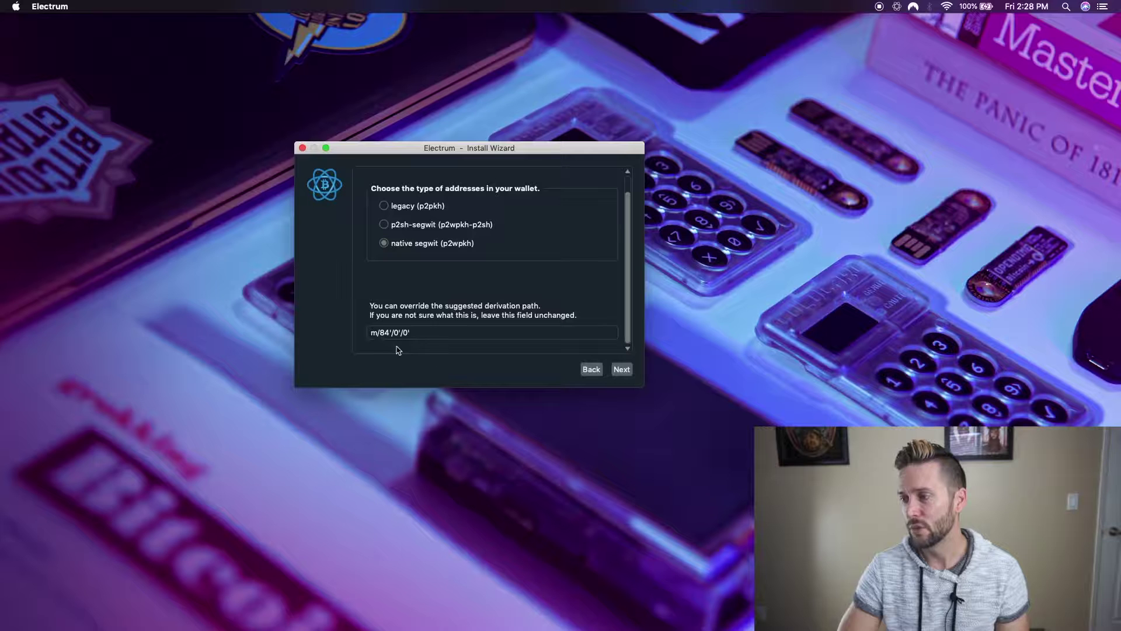
key("ctrl+Right")
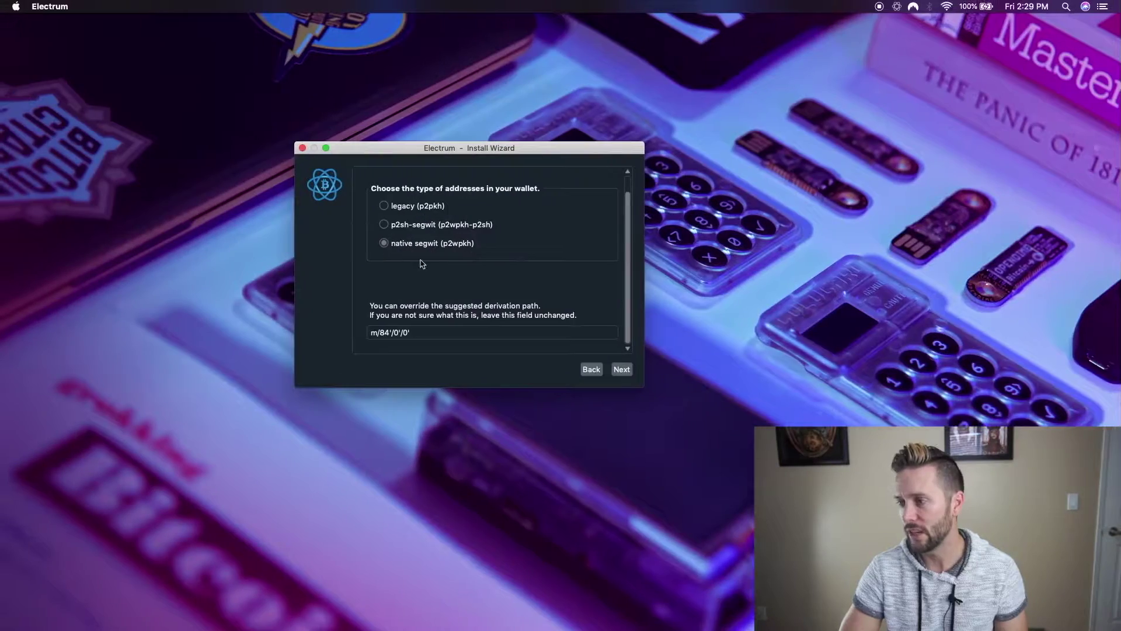
left_click(395, 332)
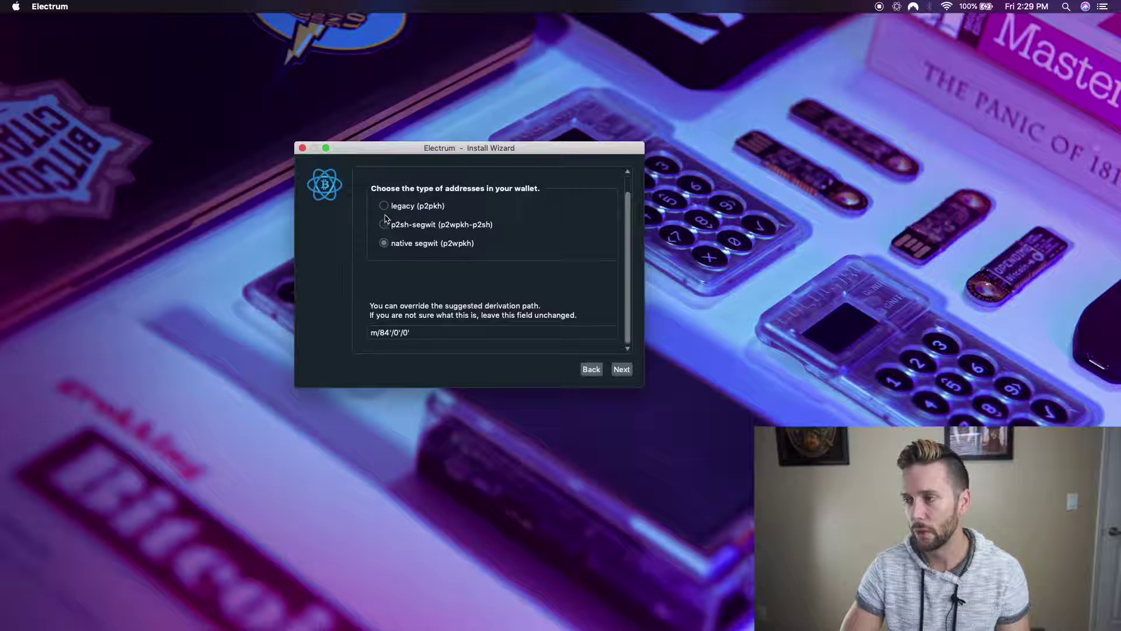
left_click(385, 207)
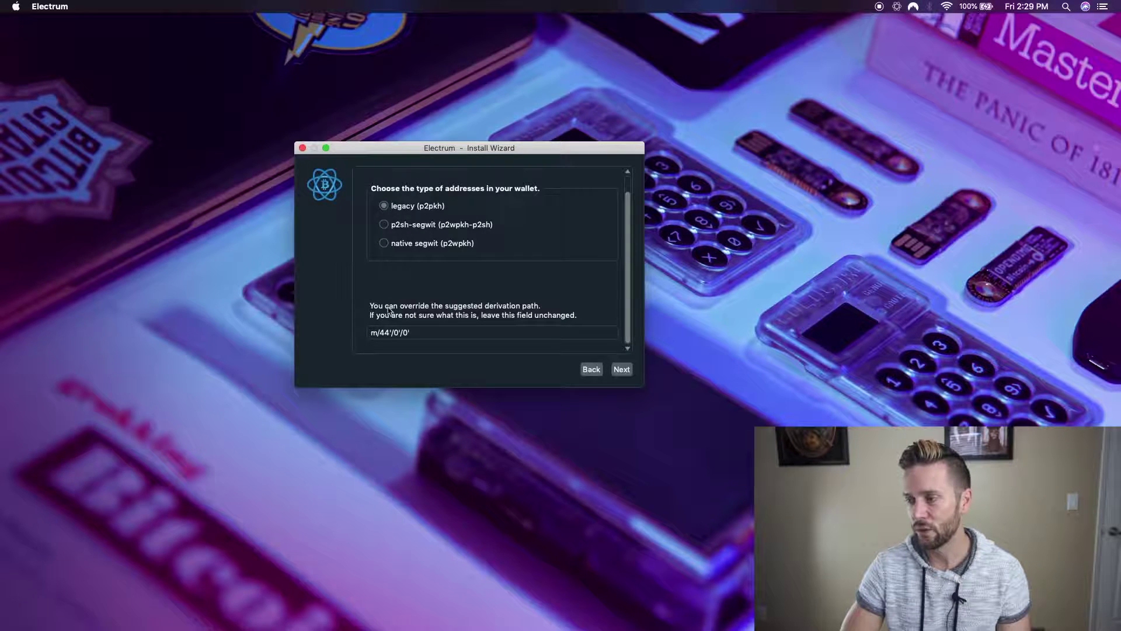
left_click(385, 225)
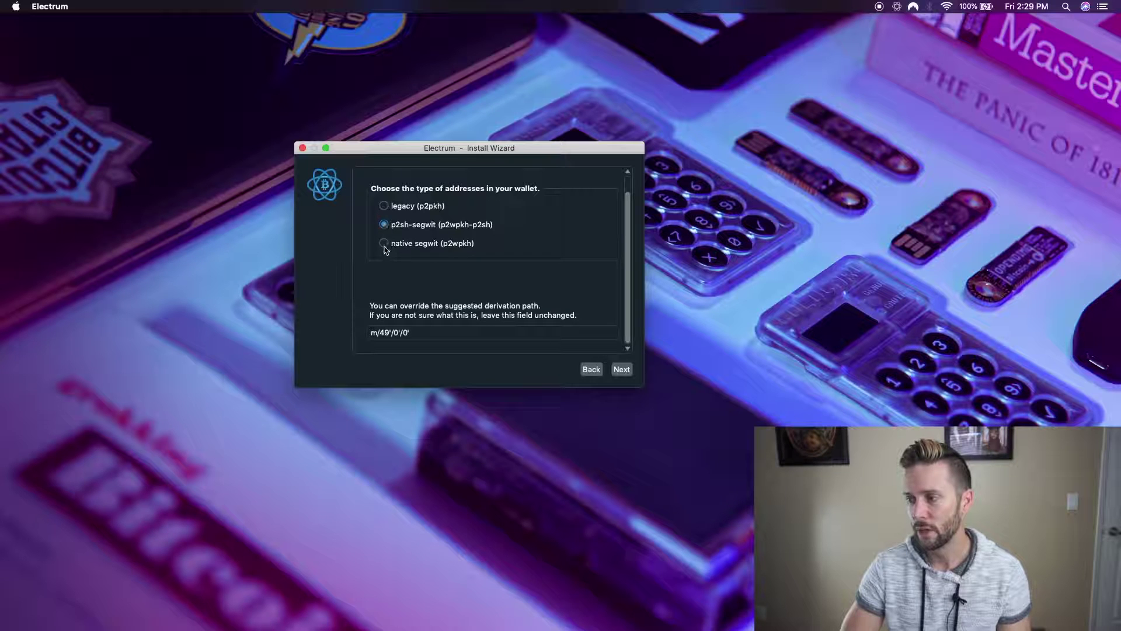
left_click(385, 243)
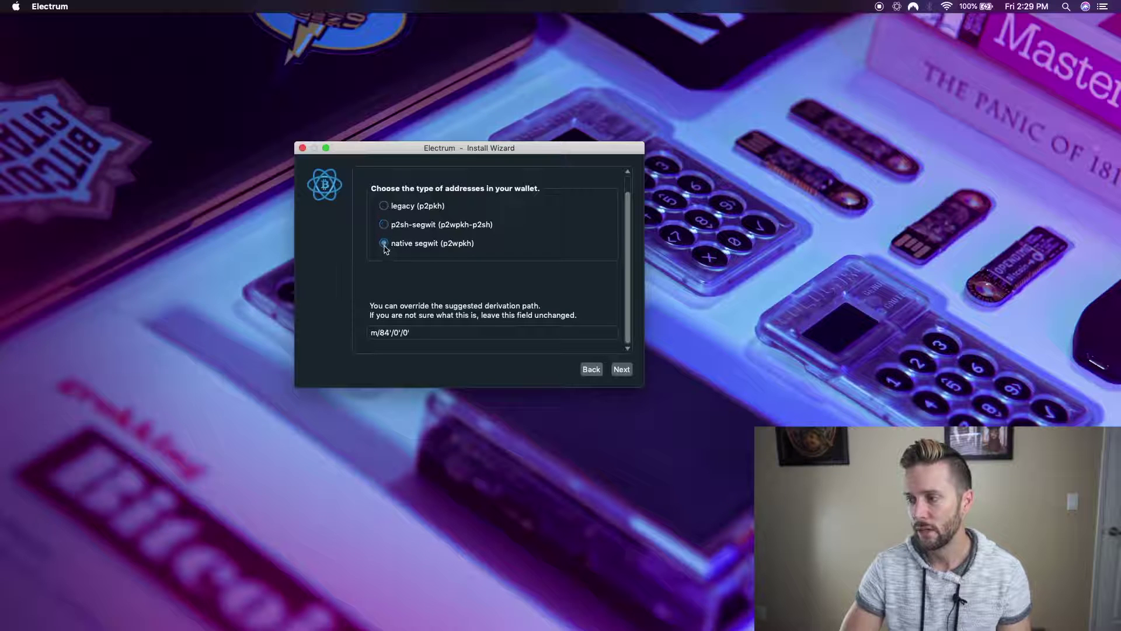
left_click(383, 207)
left_click(384, 224)
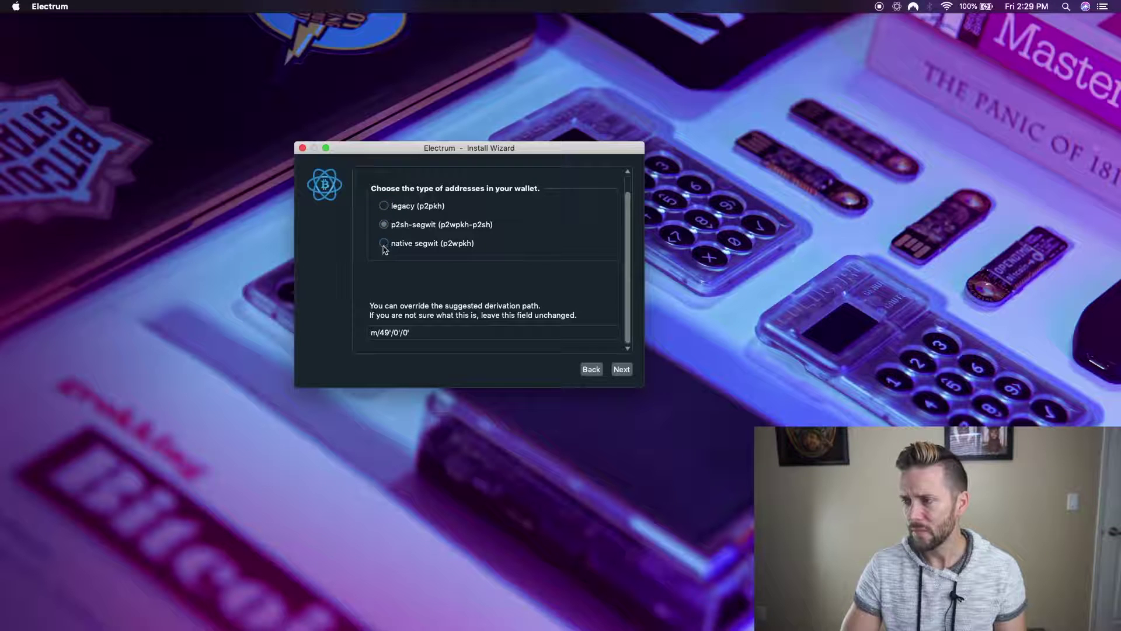
left_click(384, 244)
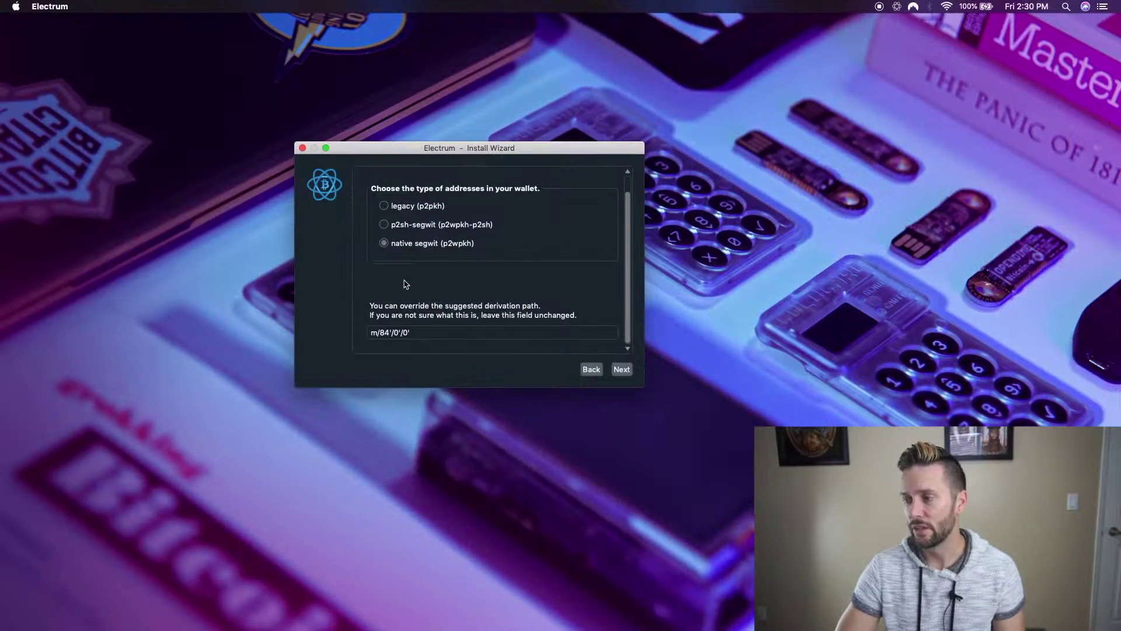
left_click(397, 331)
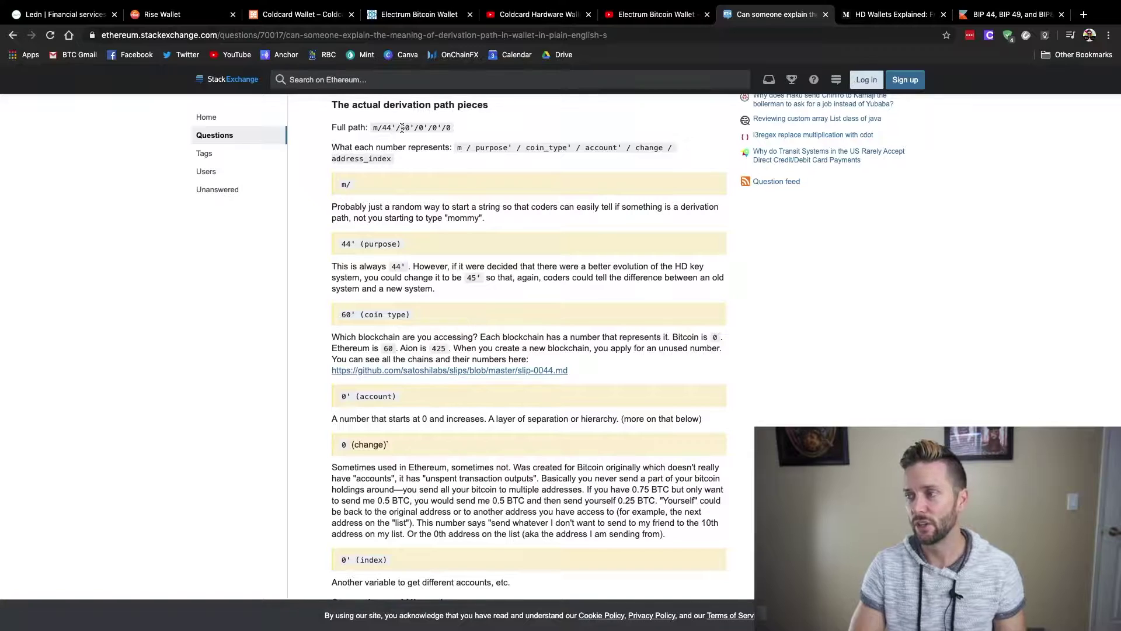
left_click_drag(401, 127, 407, 129)
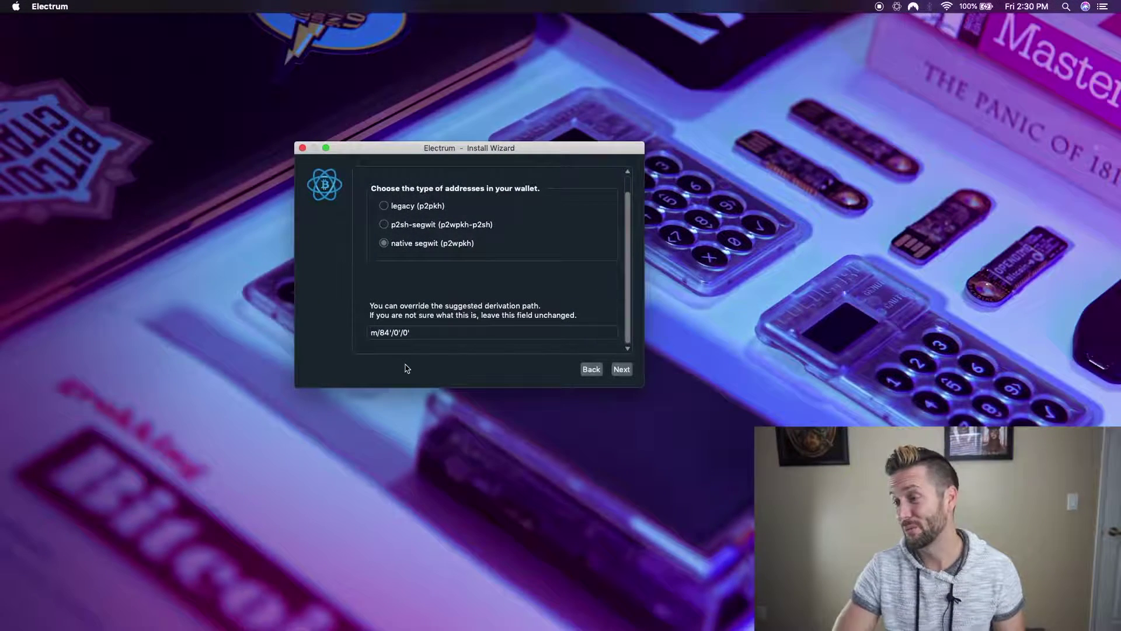
Step: Keep native segwit and change the derivation path to m/84'/0'/1' for account 1
left_click(404, 333)
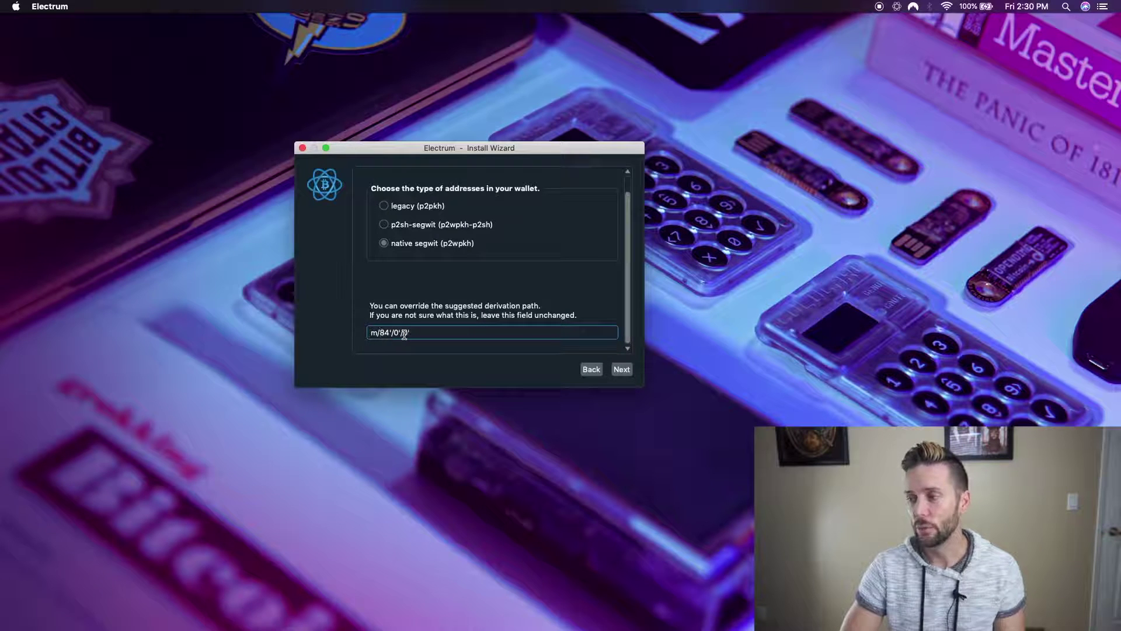
left_click(437, 249)
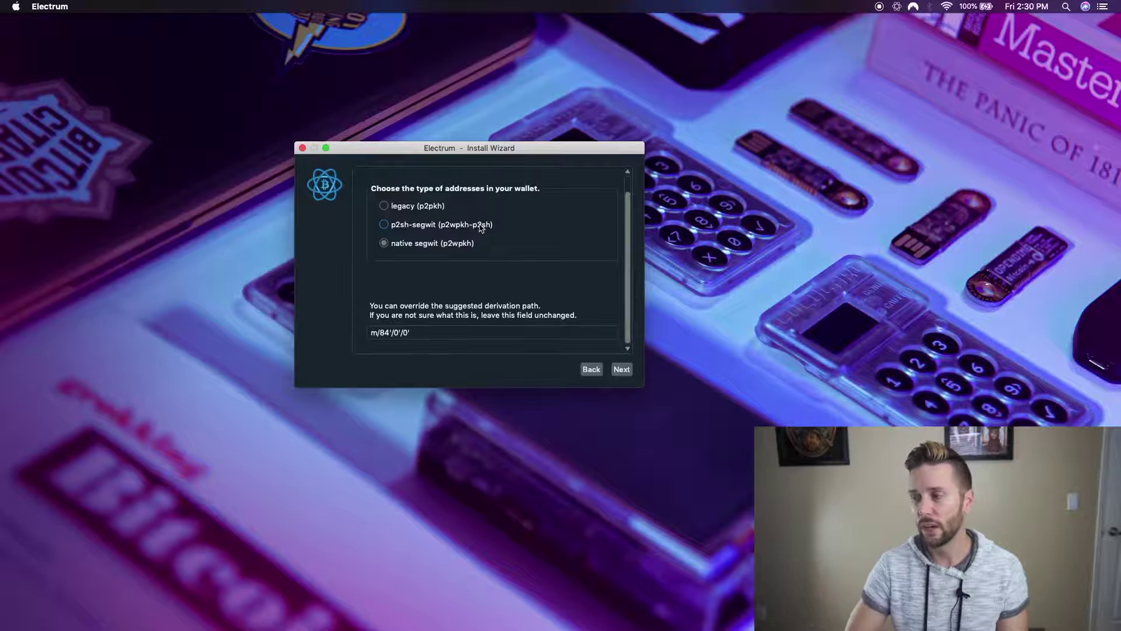
left_click(405, 331)
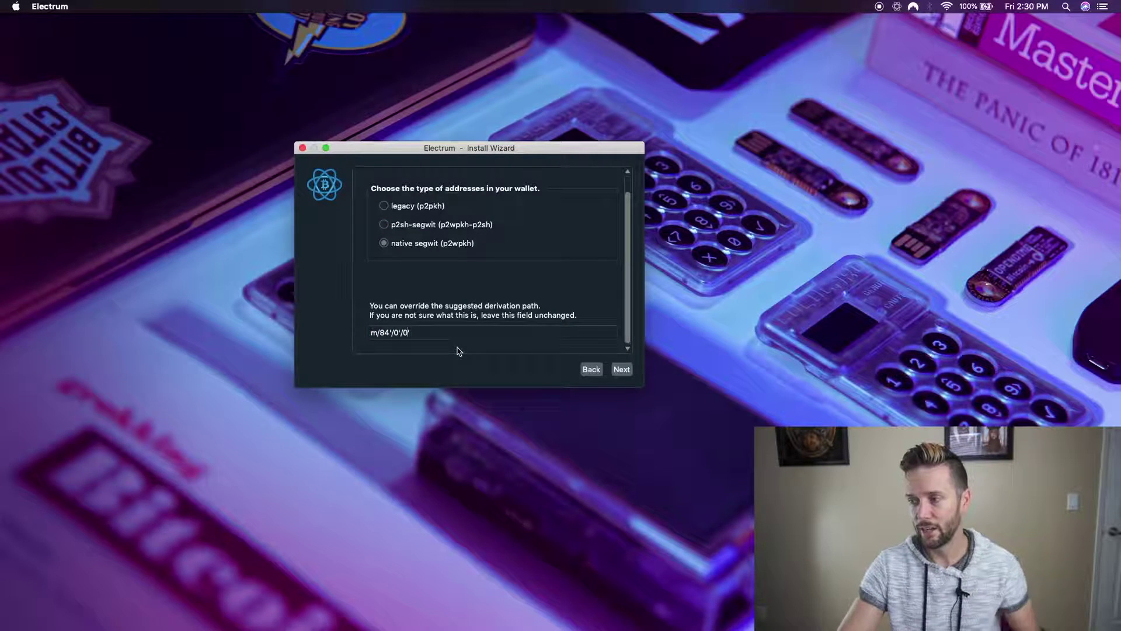
key("BackSpace")
key("BackSpace")
type("1'")
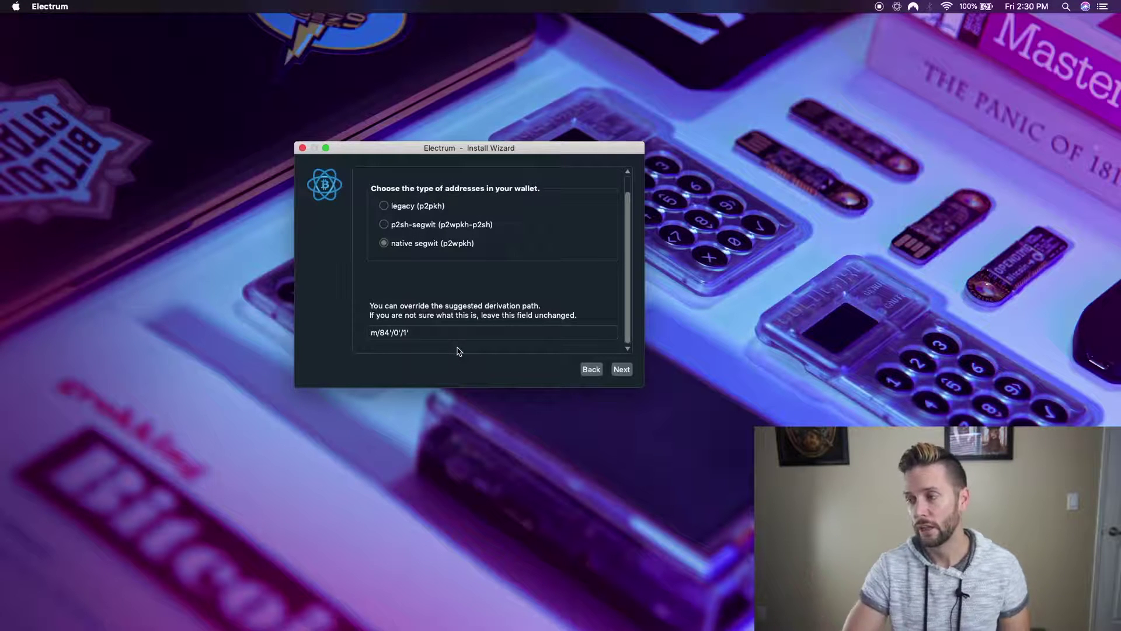
left_click(397, 333)
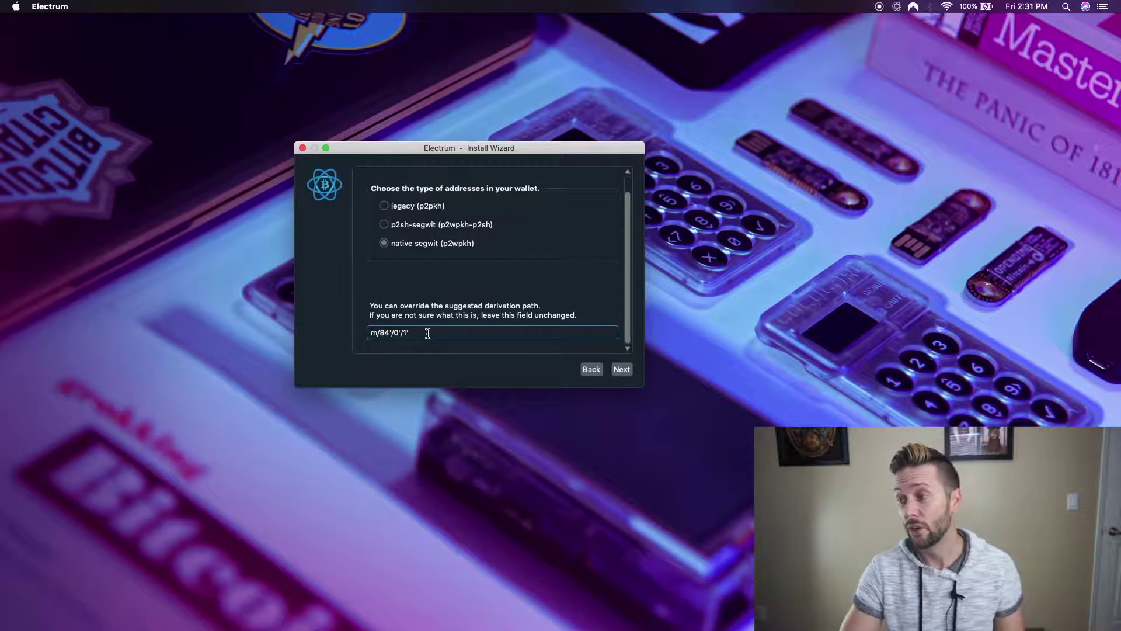
left_click(622, 370)
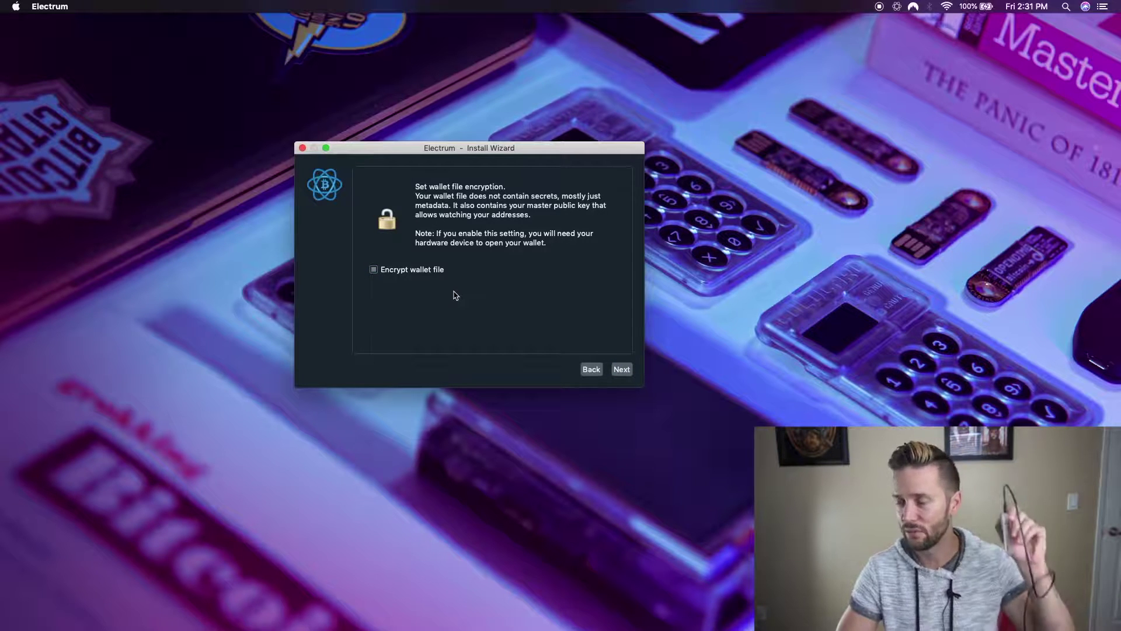
Step: Finish the Install Wizard without wallet-file encryption so coldcard2(1) opens
left_click(621, 370)
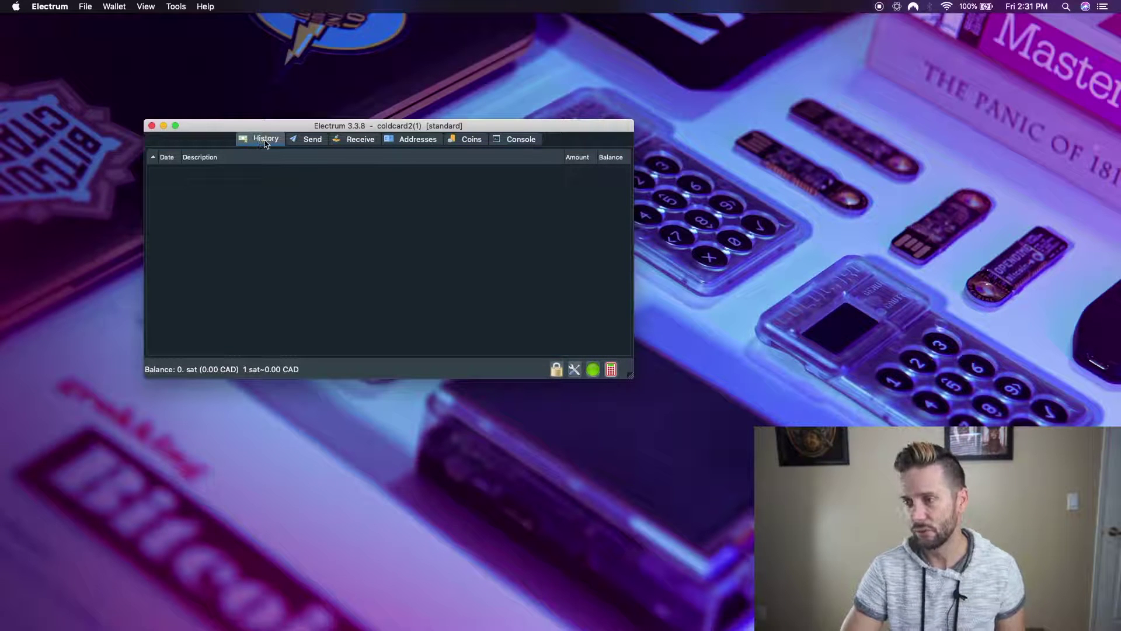
Step: Tour the Send, Receive, Addresses, Coins, Console and History tabs, ending on the Receive address and QR code
left_click(303, 142)
left_click(355, 141)
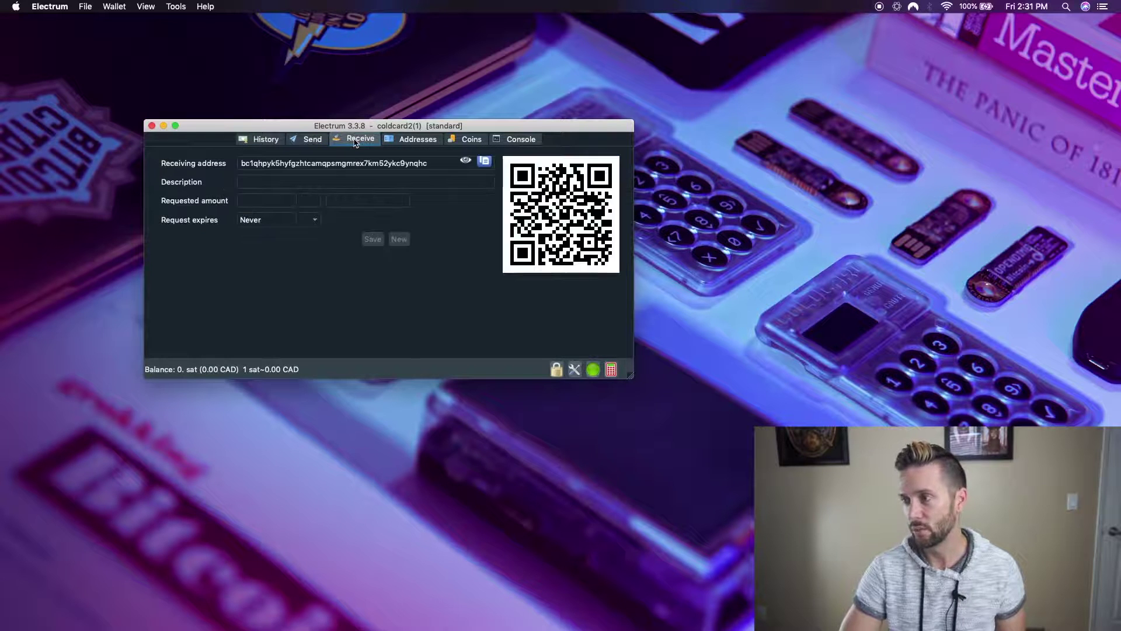
left_click(407, 141)
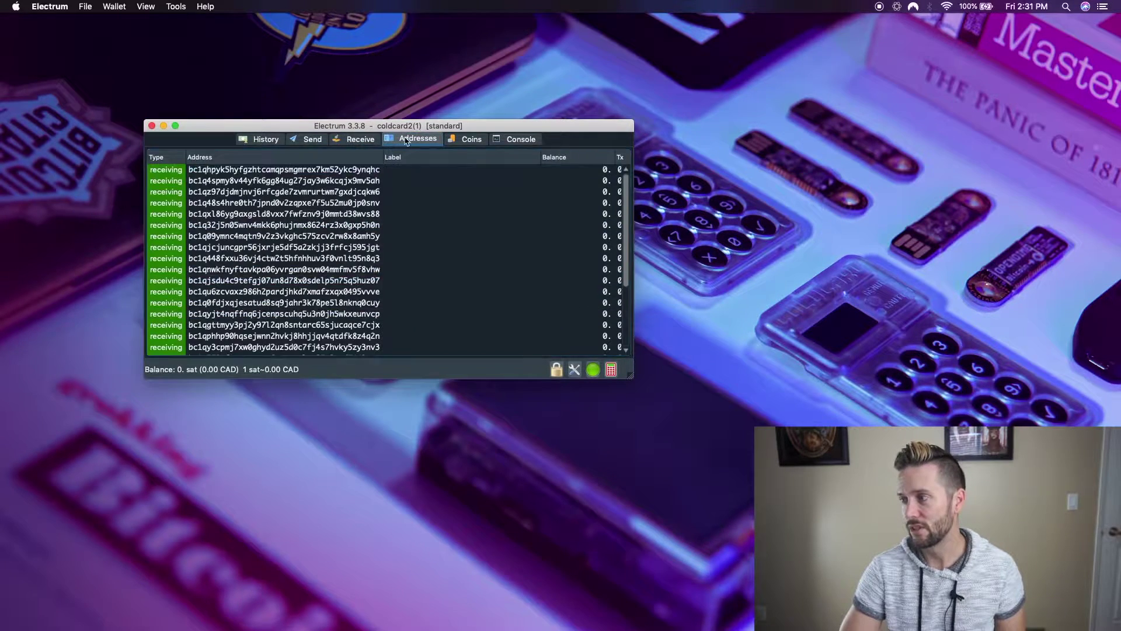
left_click(463, 140)
left_click(521, 141)
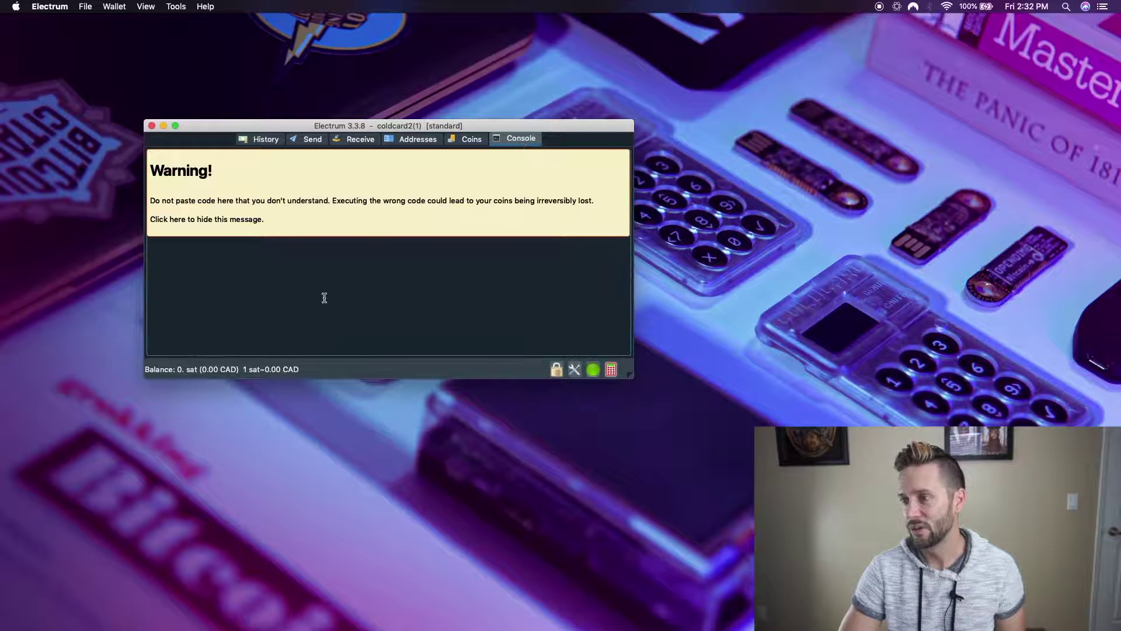
left_click(256, 142)
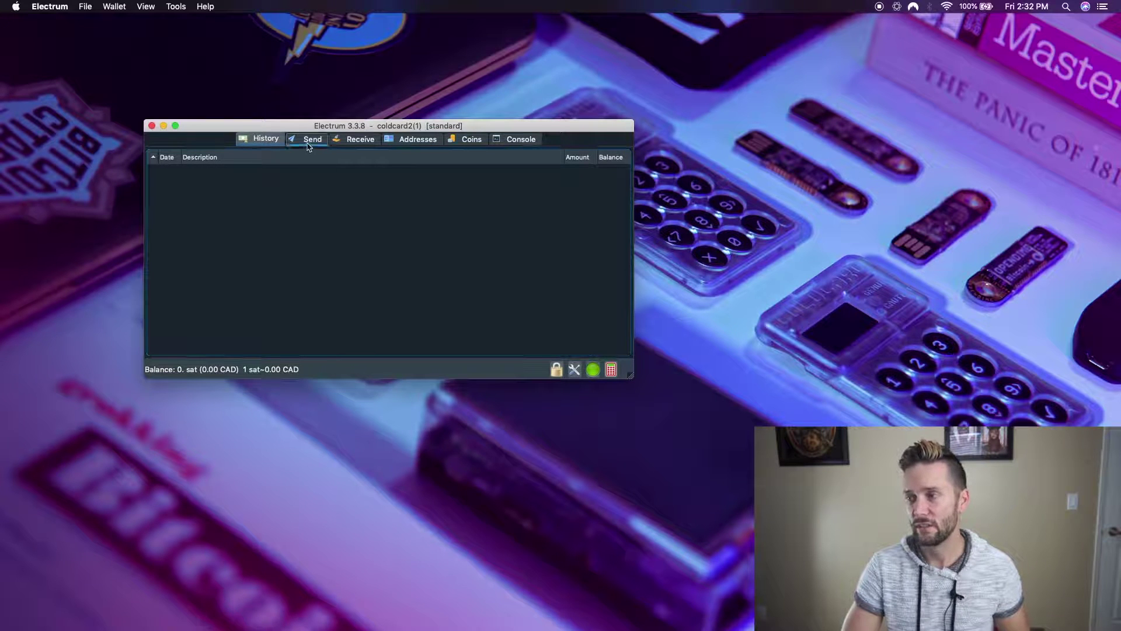
left_click(352, 143)
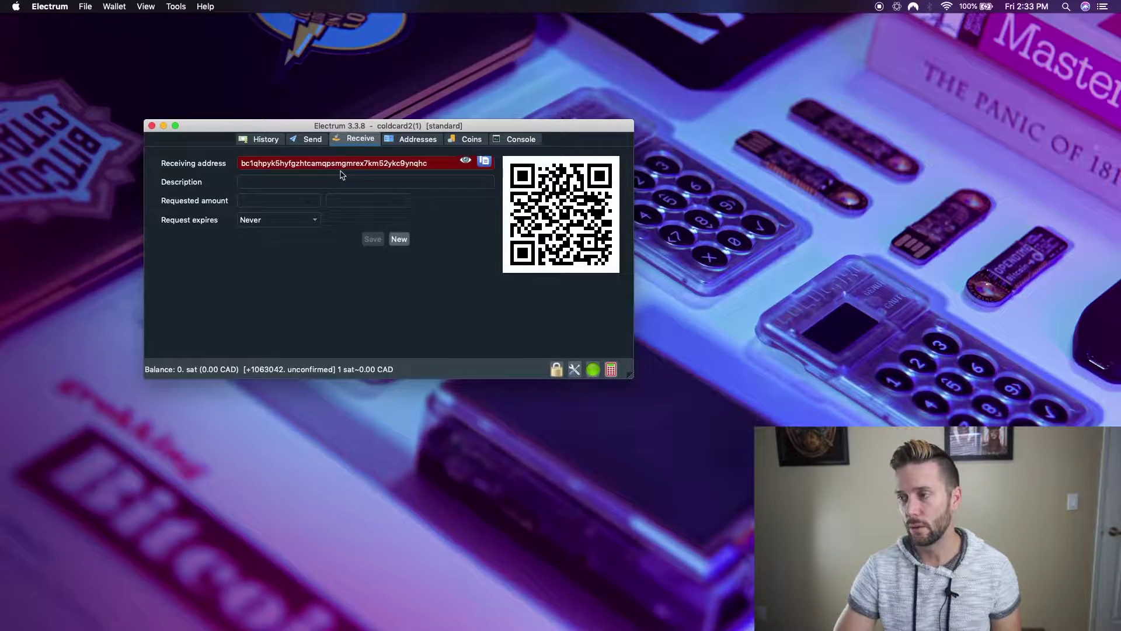
Step: Show the Coins list and select the unconfirmed 1063042 sat coin
mouse_move(316, 173)
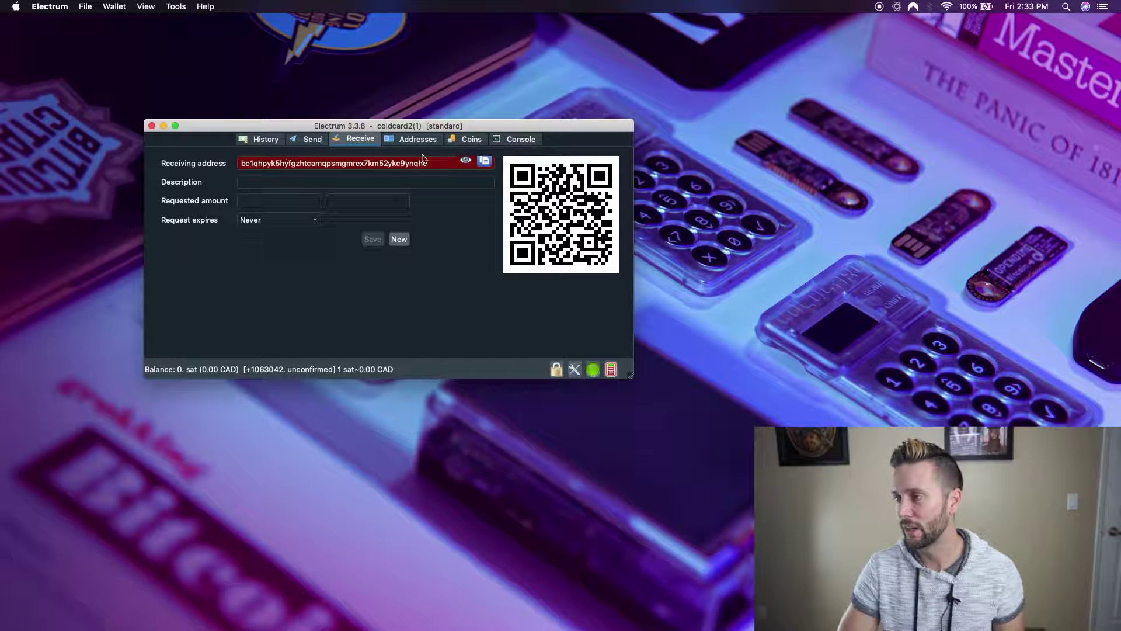
left_click(470, 145)
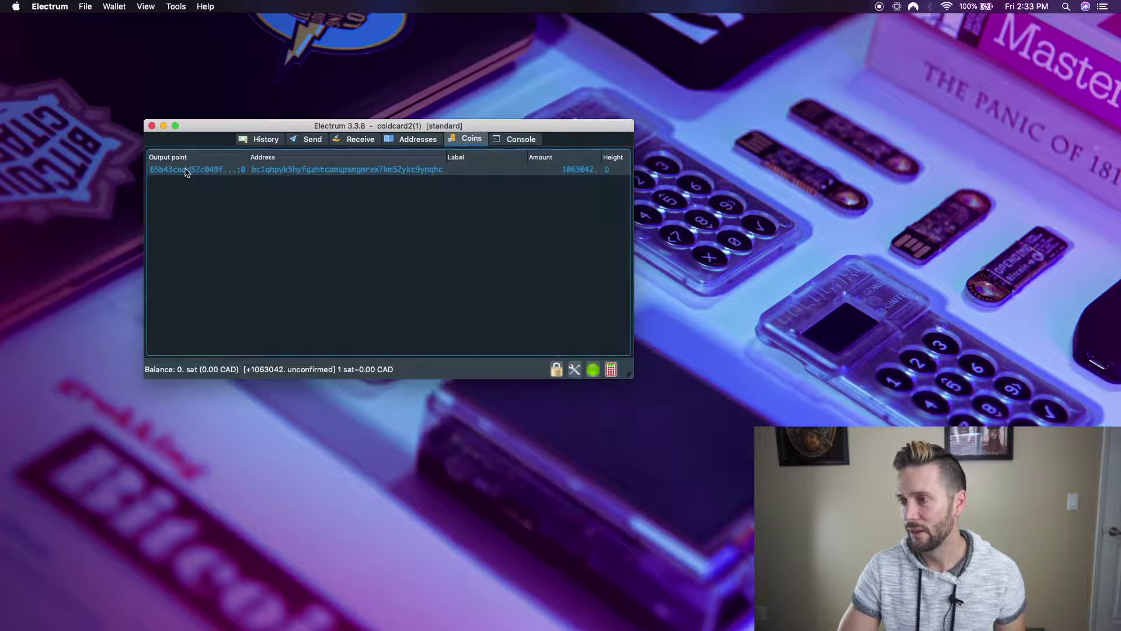
left_click(345, 171)
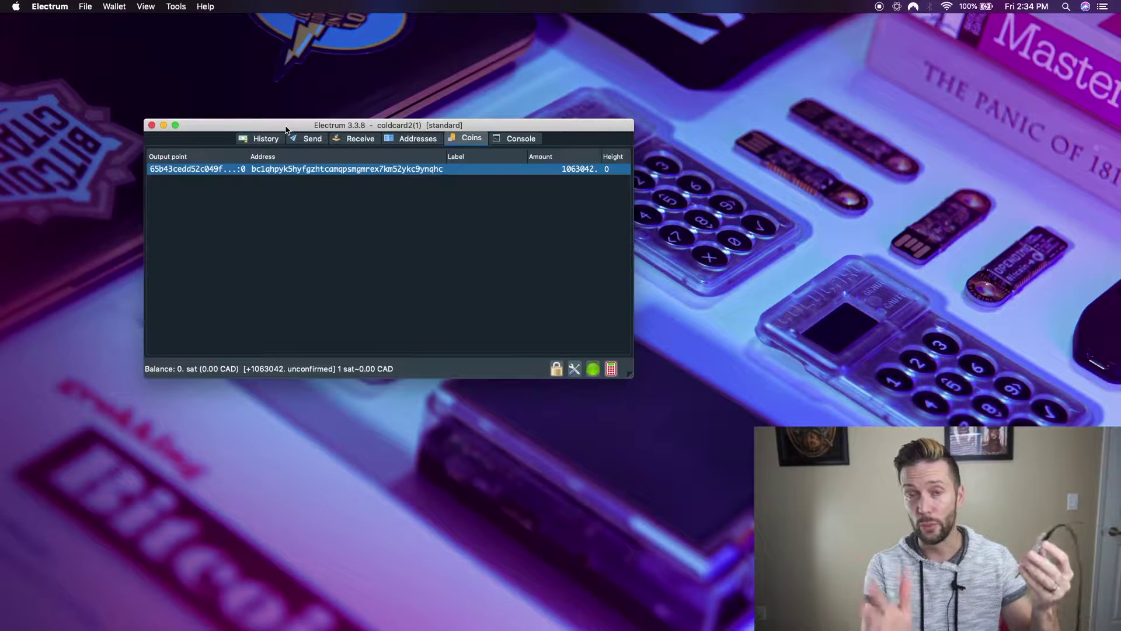
Step: Close the account-1 wallet and start a new wallet file, removing the 1 from its name
left_click(151, 125)
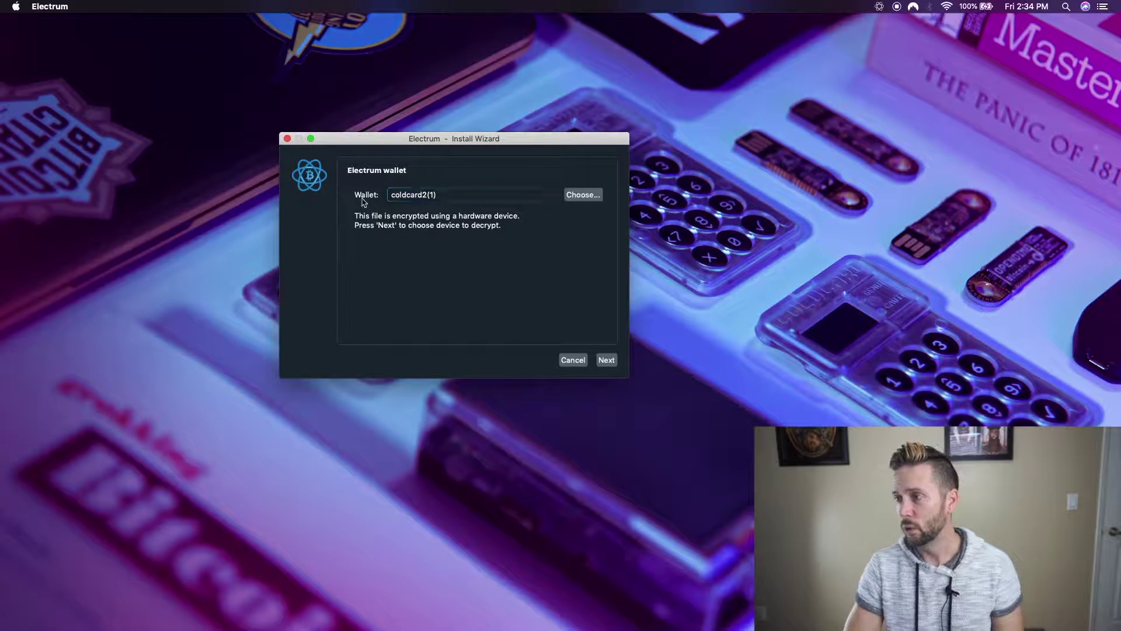
left_click(428, 200)
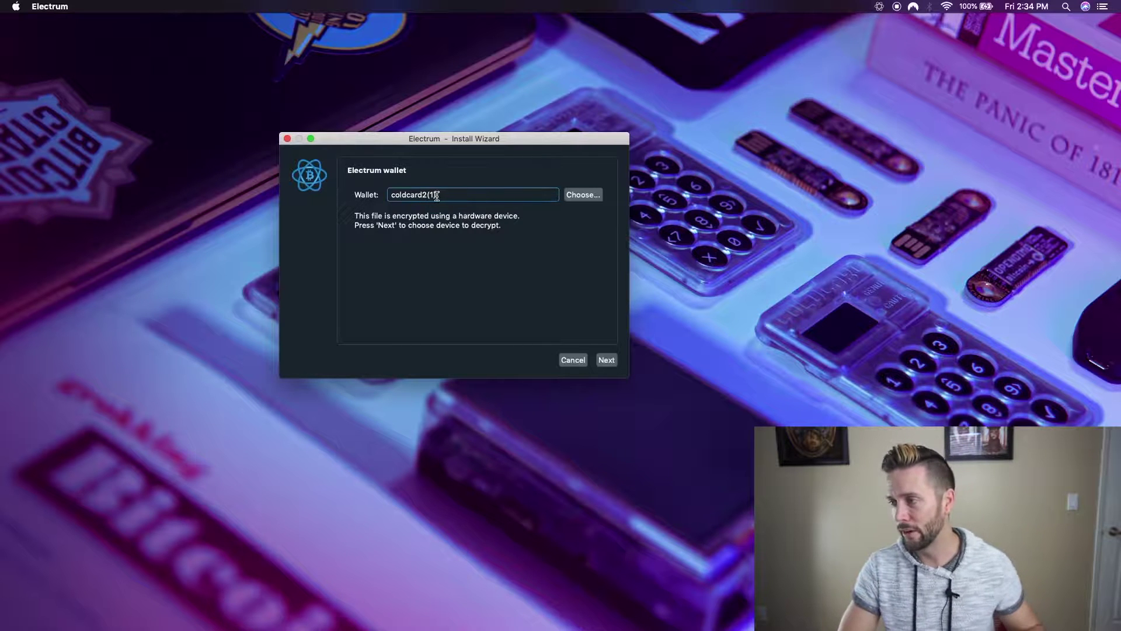
key("BackSpace")
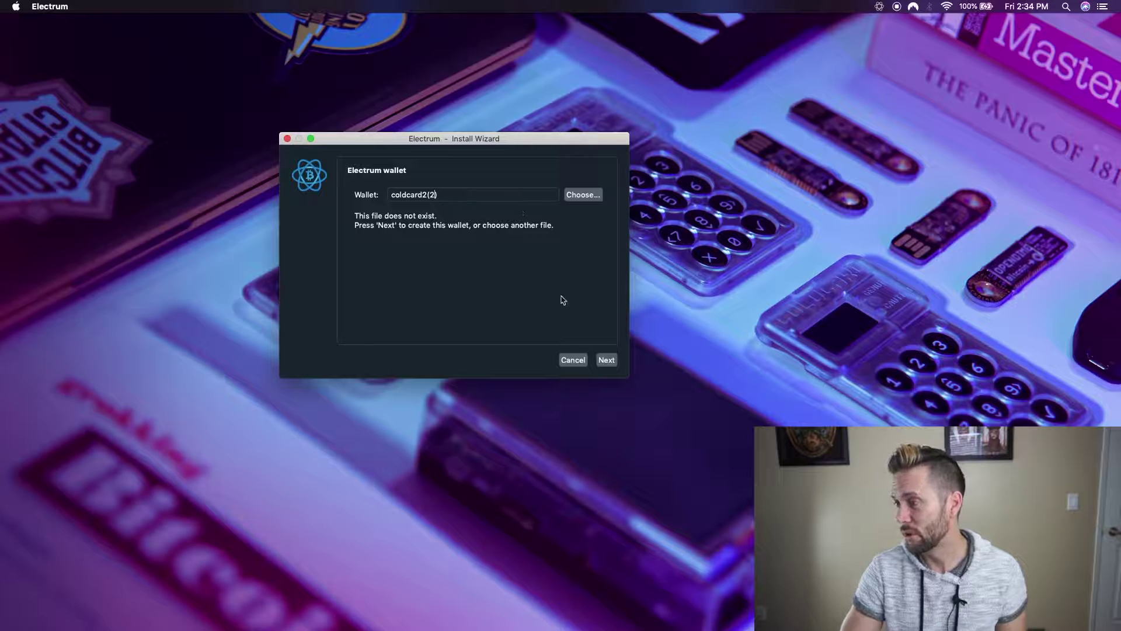
left_click(607, 361)
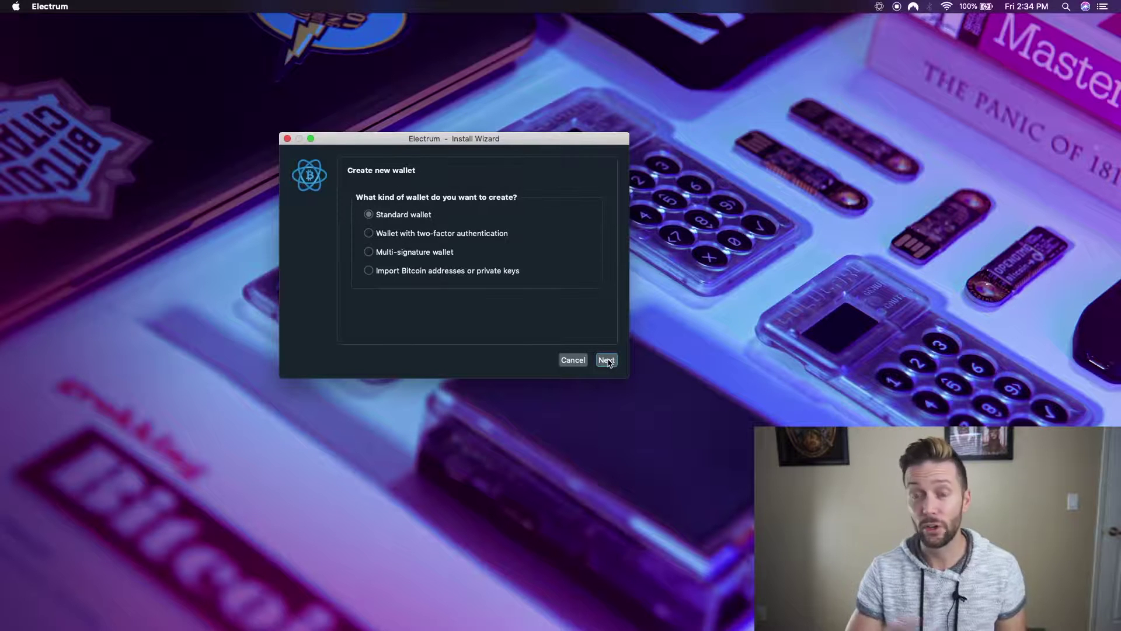
Step: Choose a standard wallet with the connected Coldcard as its hardware keystore
left_click(403, 218)
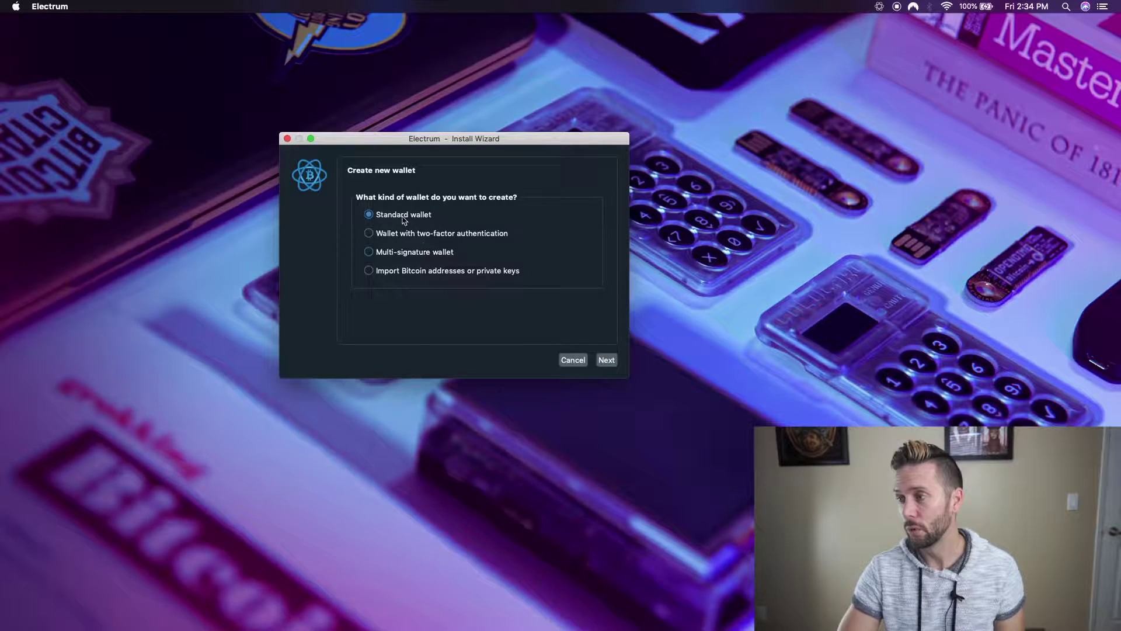
left_click(607, 359)
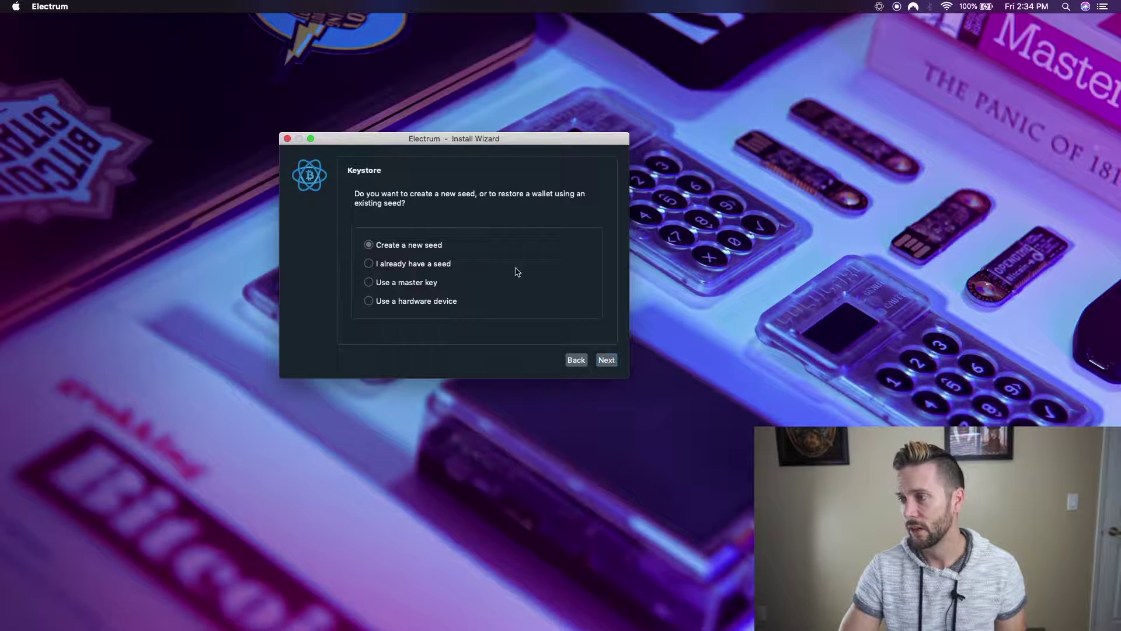
left_click(395, 303)
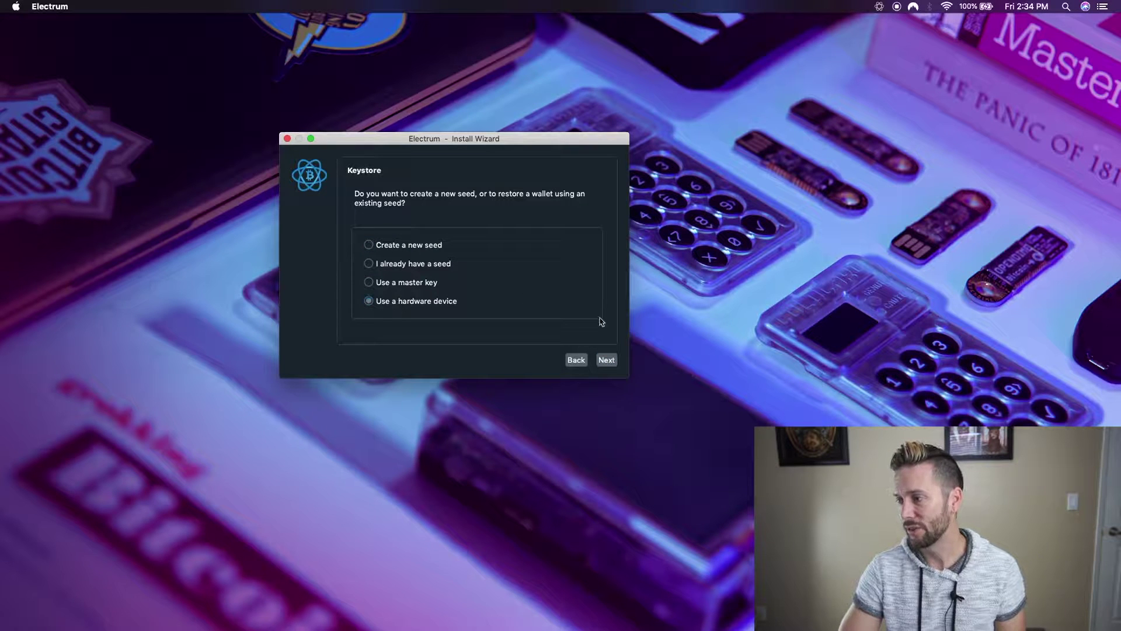
left_click(606, 361)
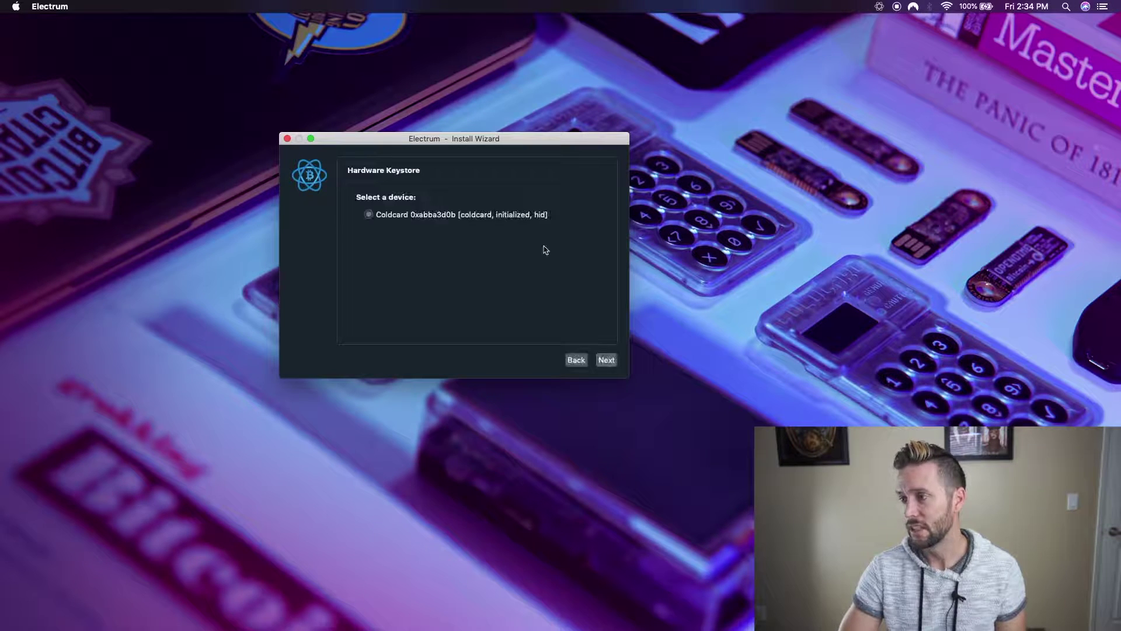
left_click(380, 213)
left_click(607, 360)
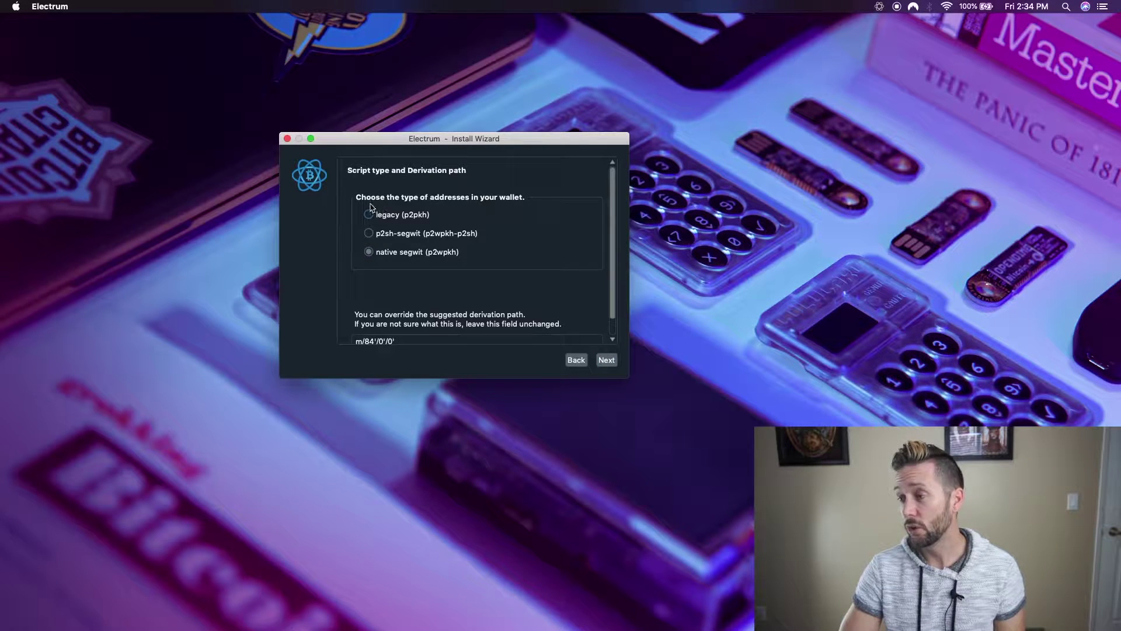
Step: Keep native segwit and change the derivation path to m/84'/0'/2'
scroll(410, 320, "down", 1)
left_click(414, 320)
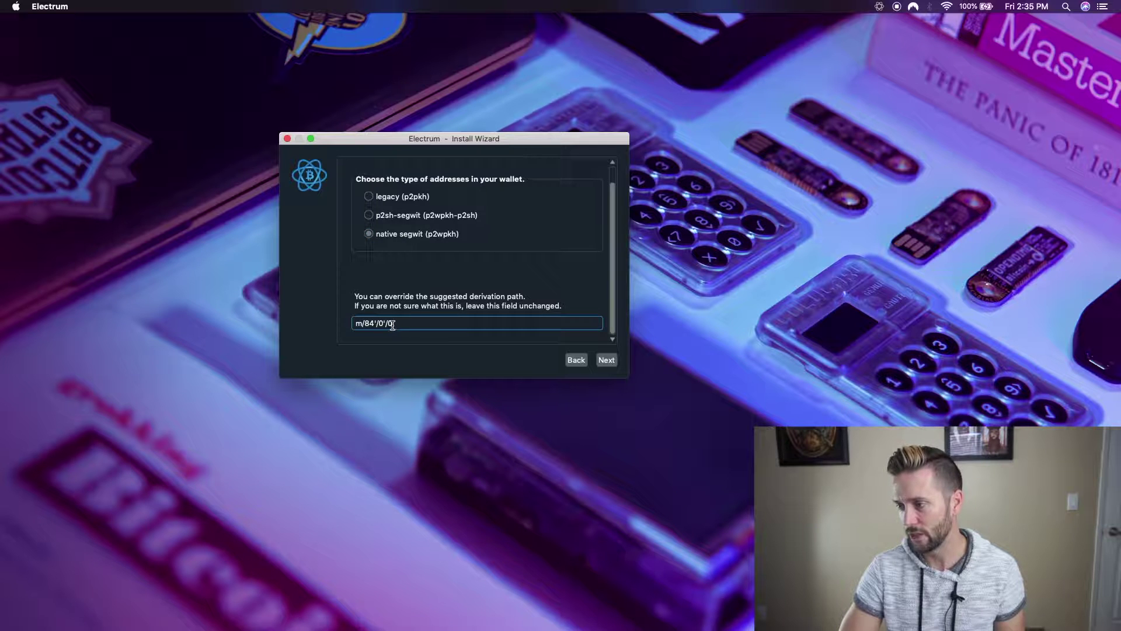
left_click(443, 345)
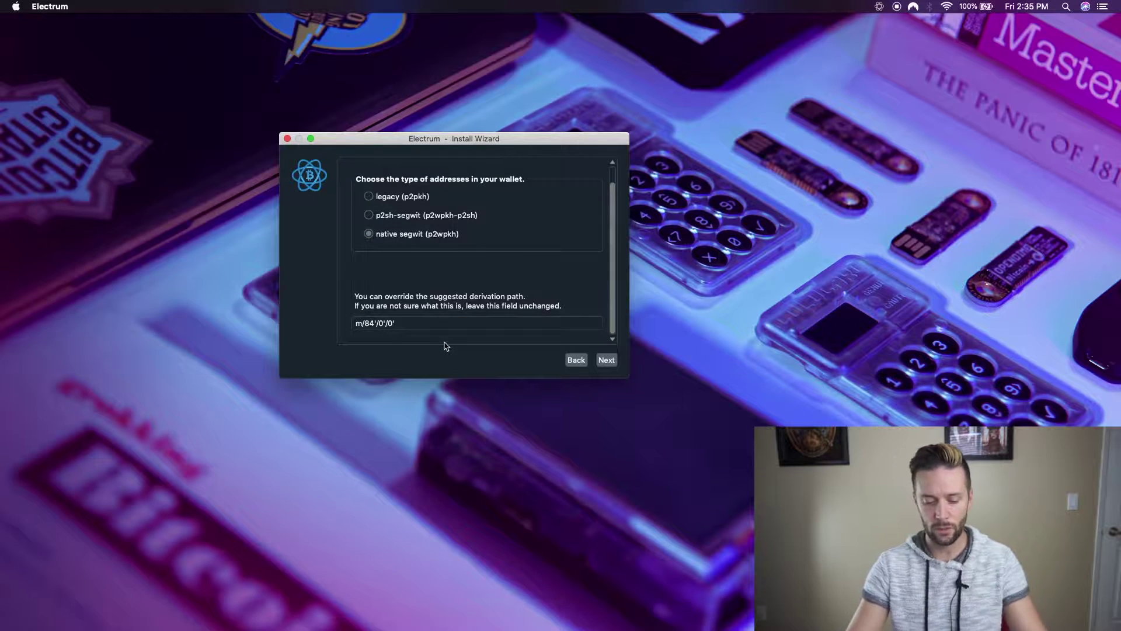
key("BackSpace")
key("BackSpace")
type("2'")
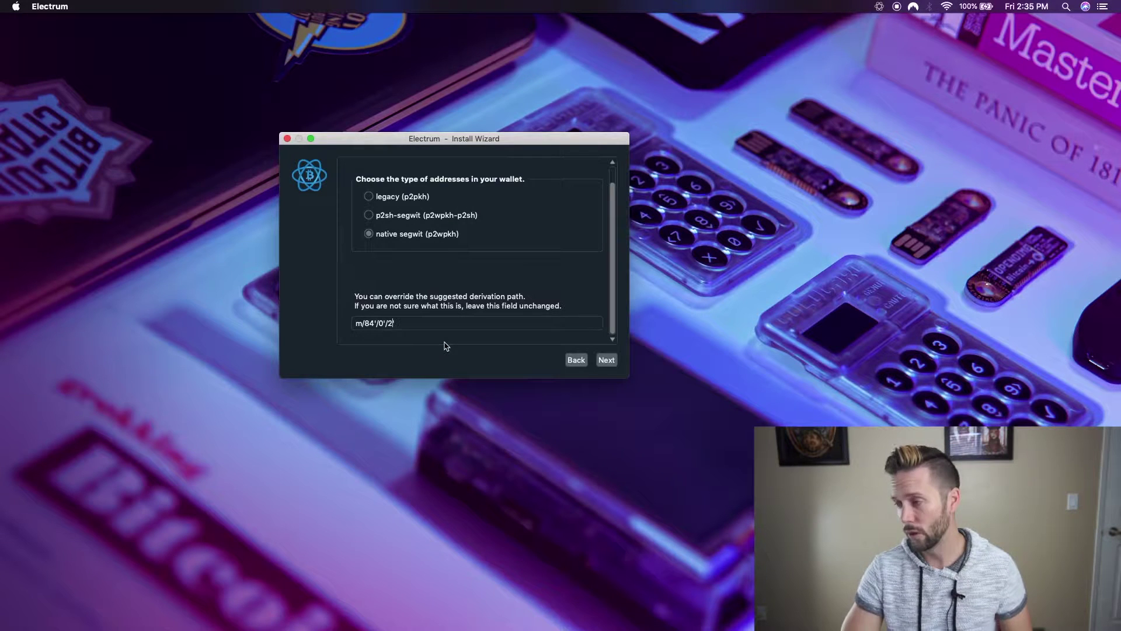
left_click(610, 361)
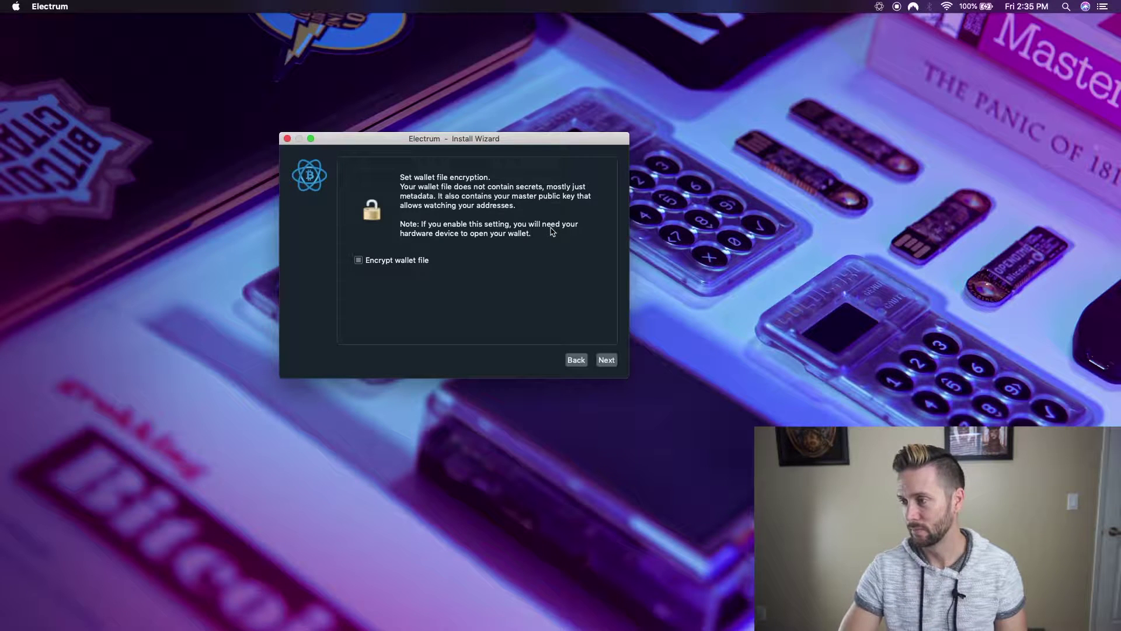
Step: Create the unencrypted coldcard2(2) wallet, check its empty coins, then close it
left_click(605, 361)
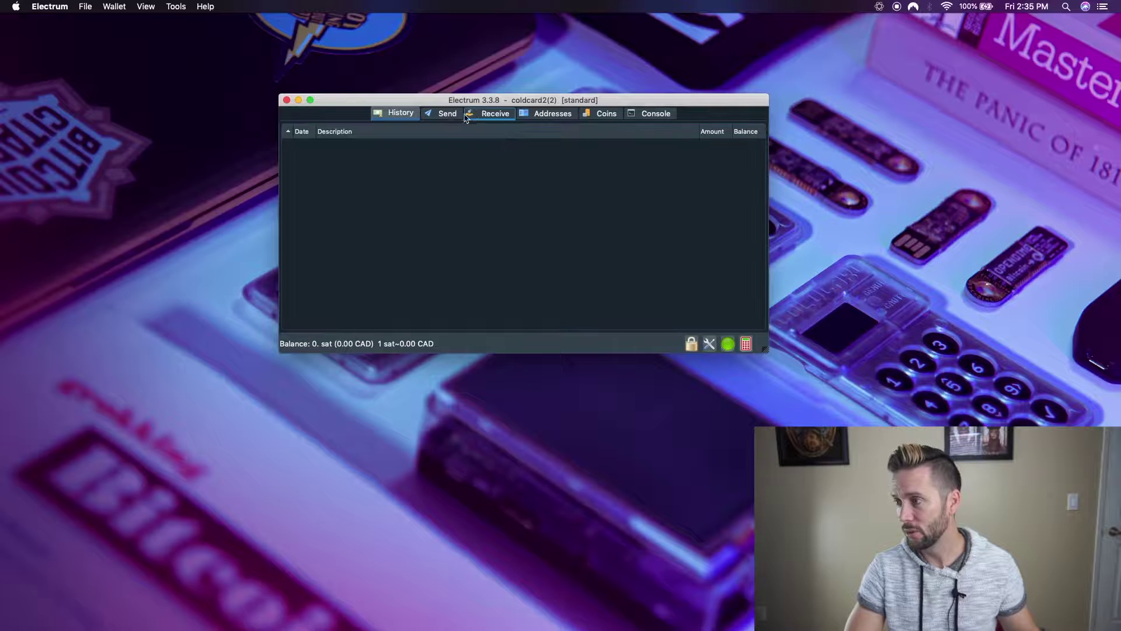
left_click(602, 113)
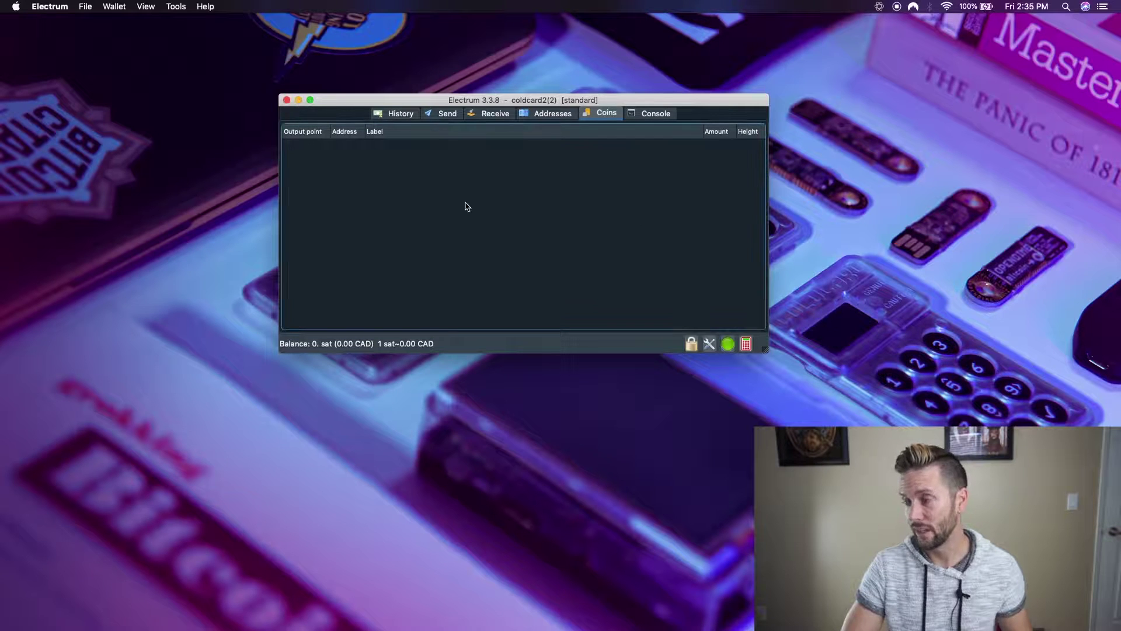
left_click(287, 100)
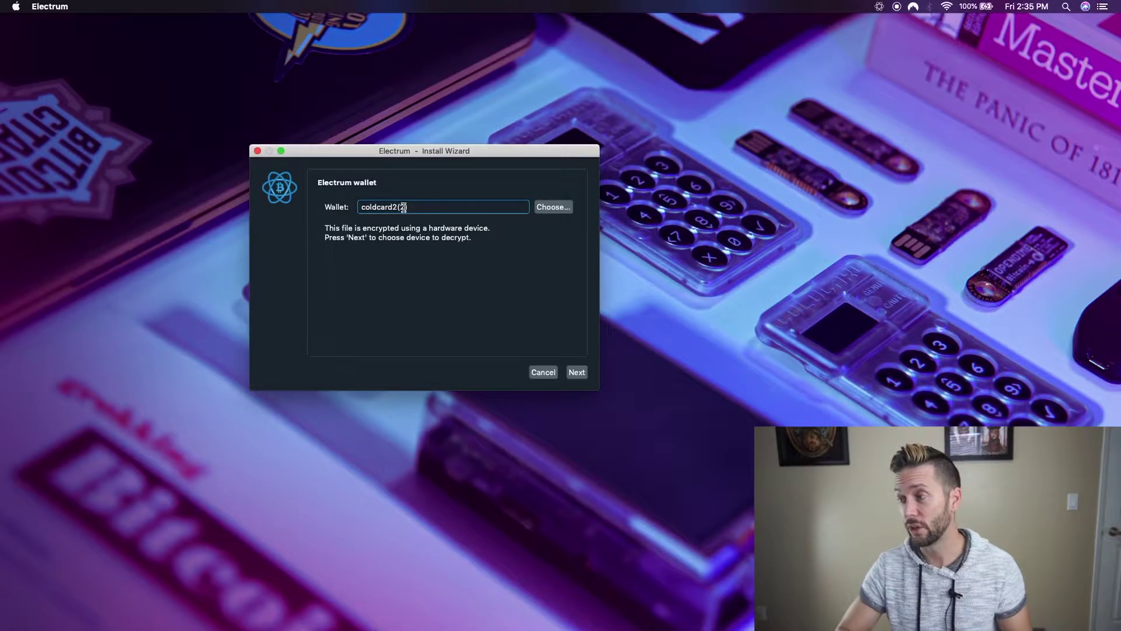
Step: Reopen the coldcard2(1) wallet file and decrypt it with the Coldcard
left_click(556, 209)
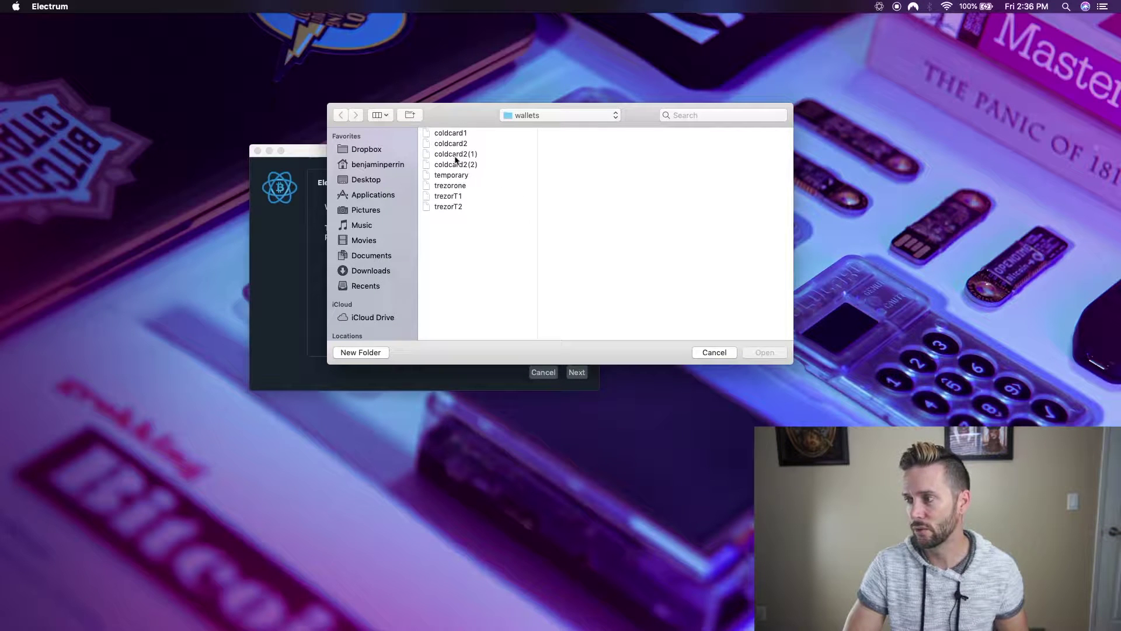
left_click(456, 155)
left_click(765, 353)
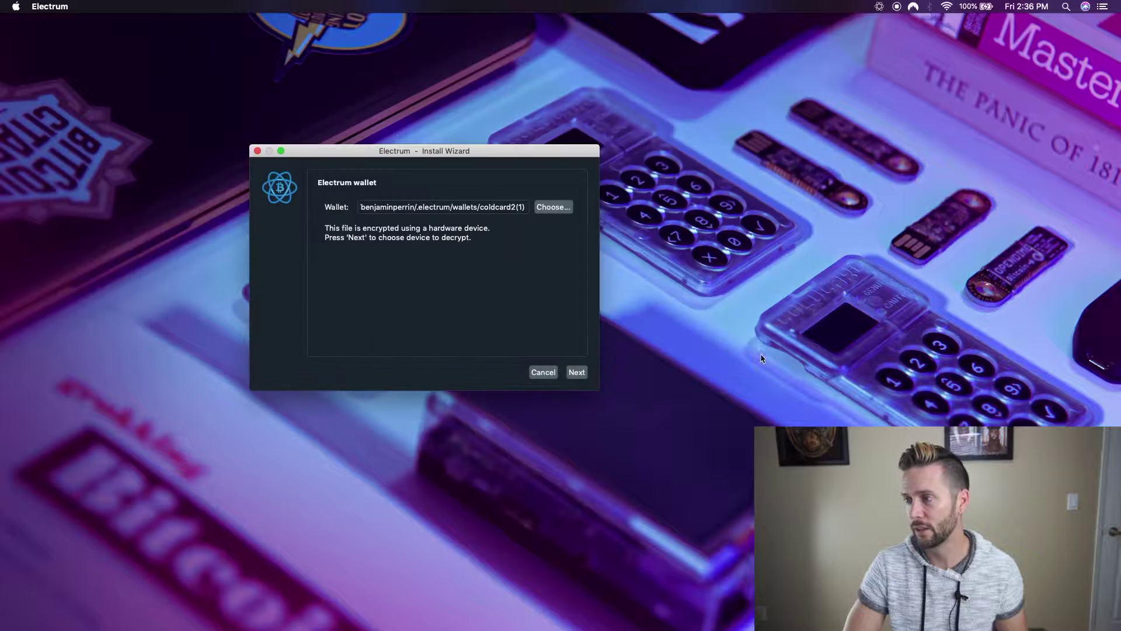
left_click(573, 373)
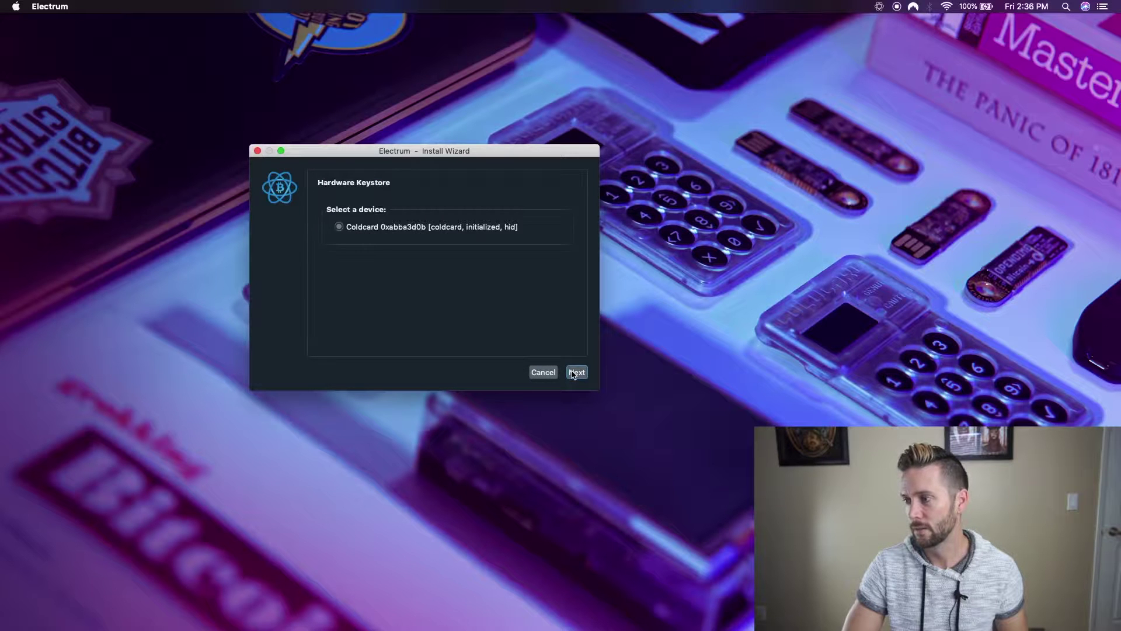
left_click(573, 372)
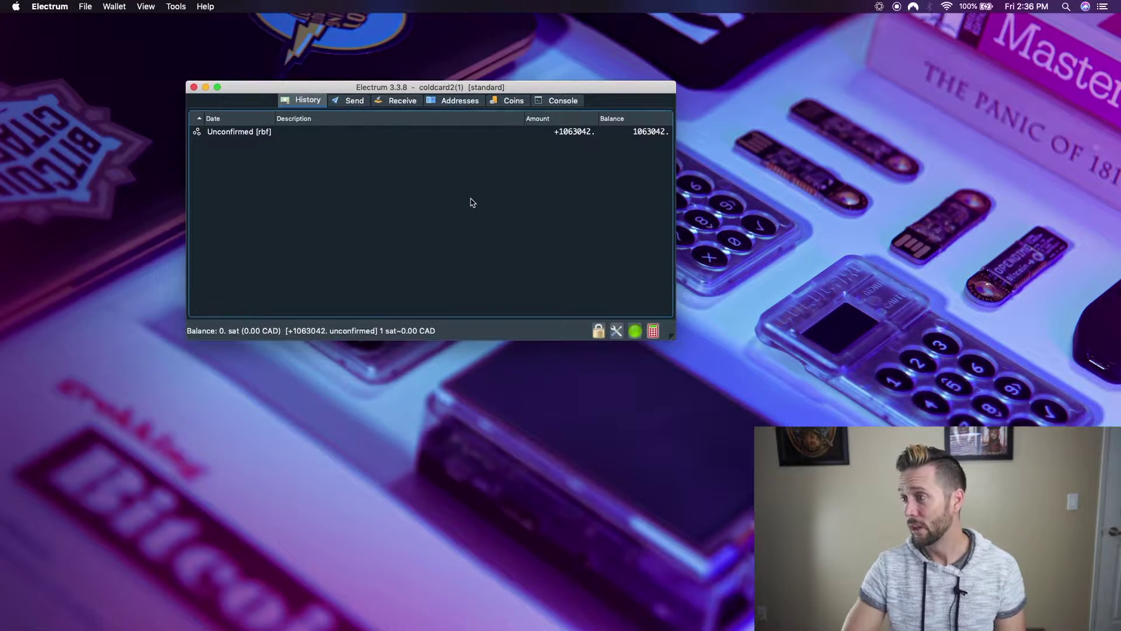
Step: Select the unconfirmed incoming transaction, then switch to the full-screen browser space
left_click(261, 136)
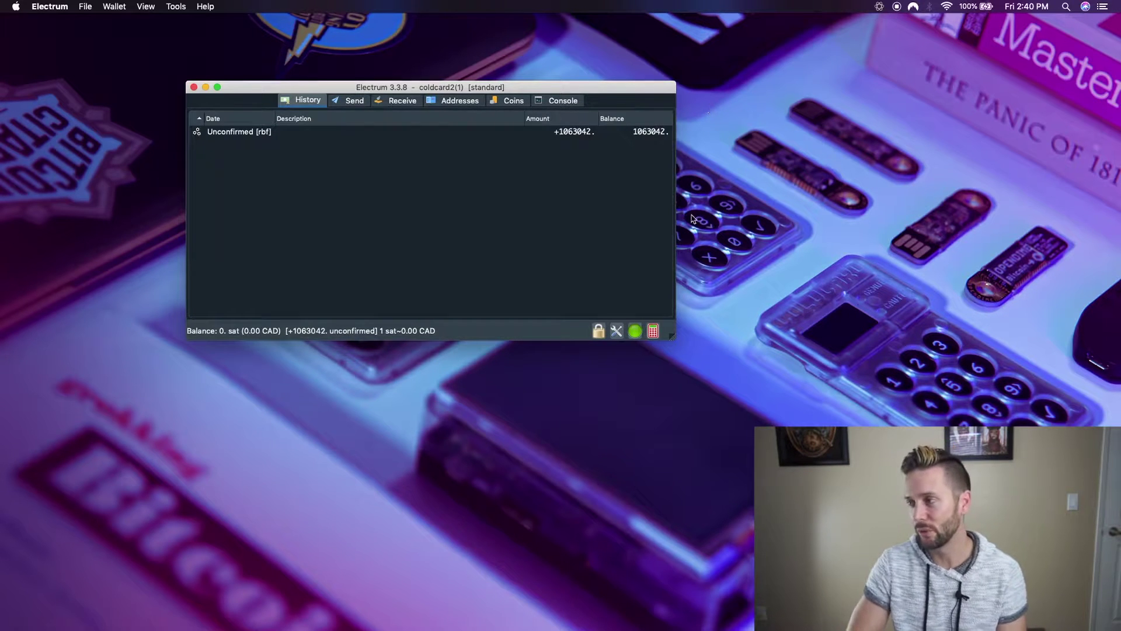
key("ctrl+Right")
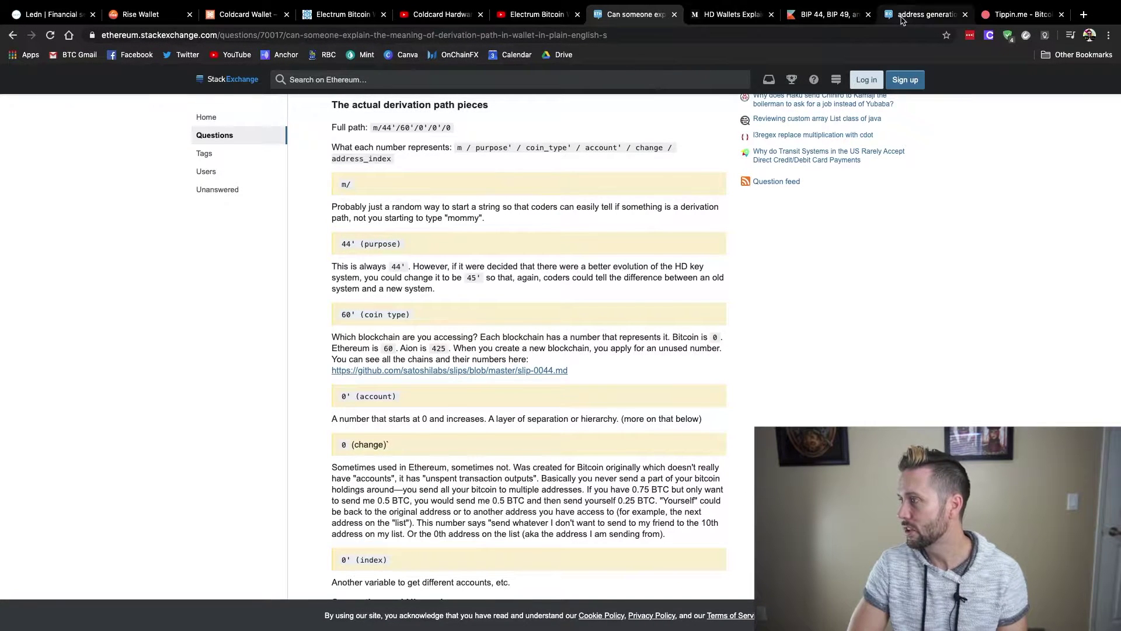
Step: Open the 'More receive addresses with electrum' question and scroll to its answer
left_click(925, 14)
scroll(327, 146, "up", 3)
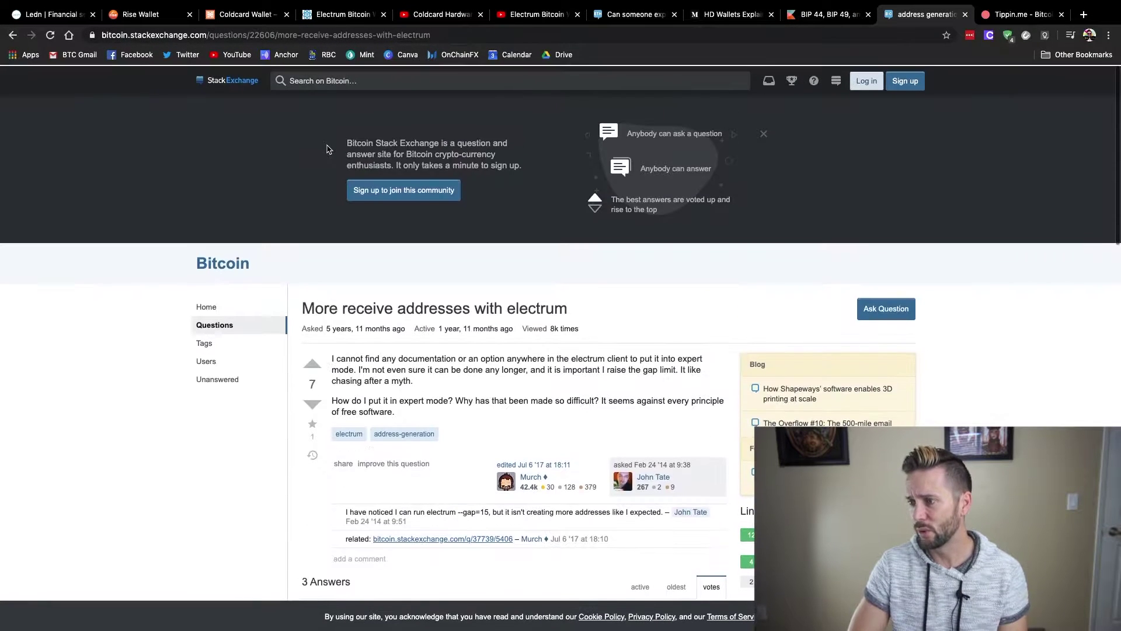
scroll(327, 146, "down", 4)
scroll(327, 146, "down", 3)
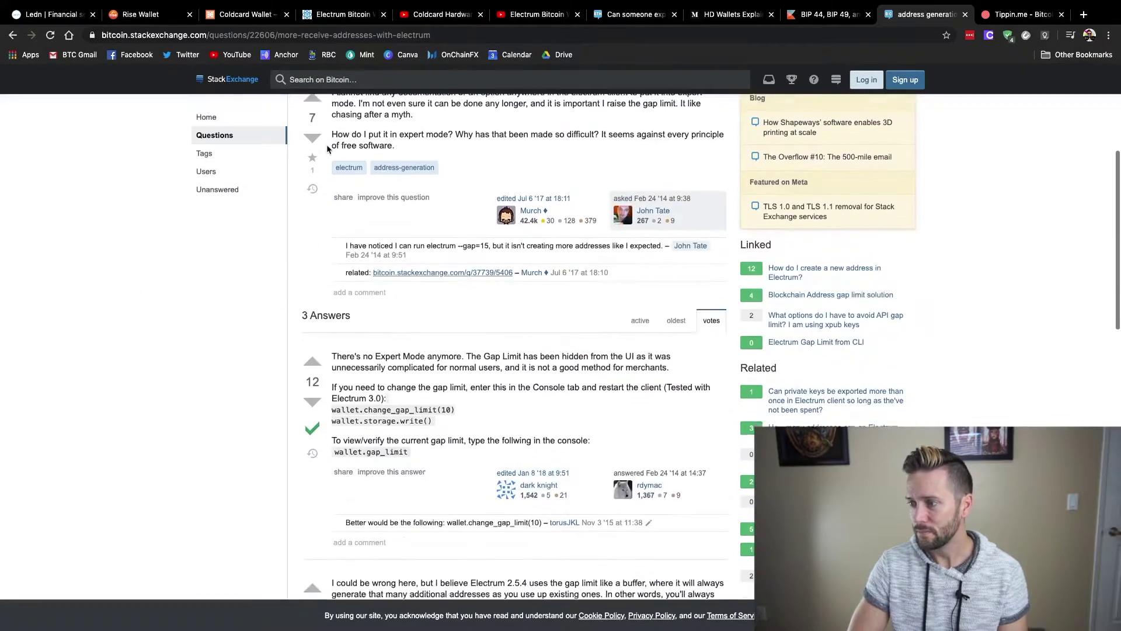
scroll(209, 311, "up", 5)
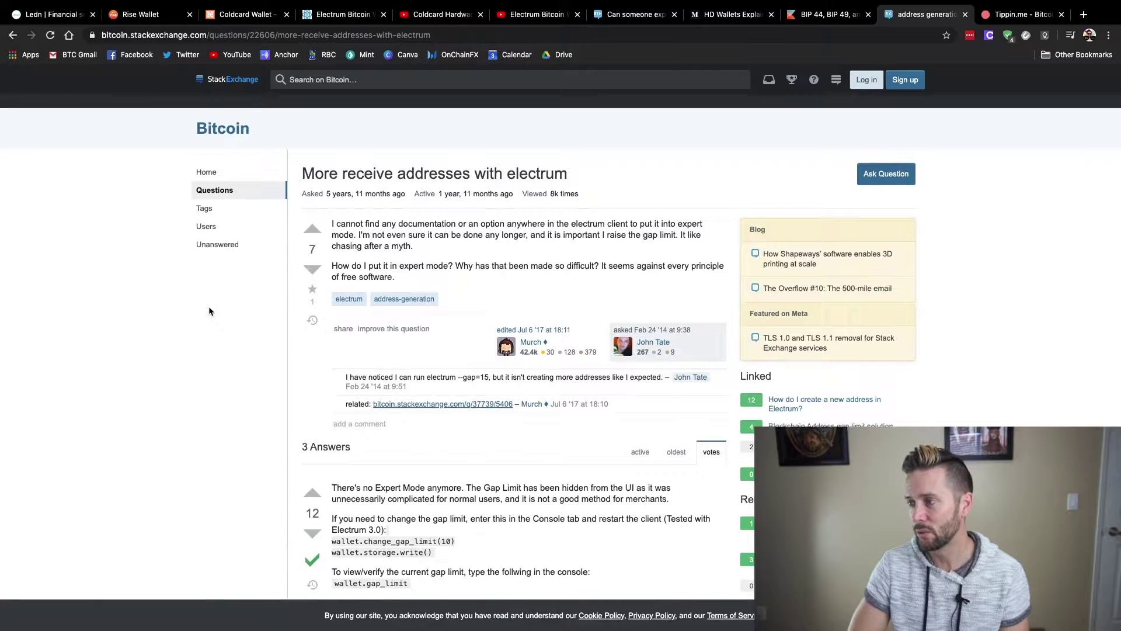
scroll(209, 311, "down", 5)
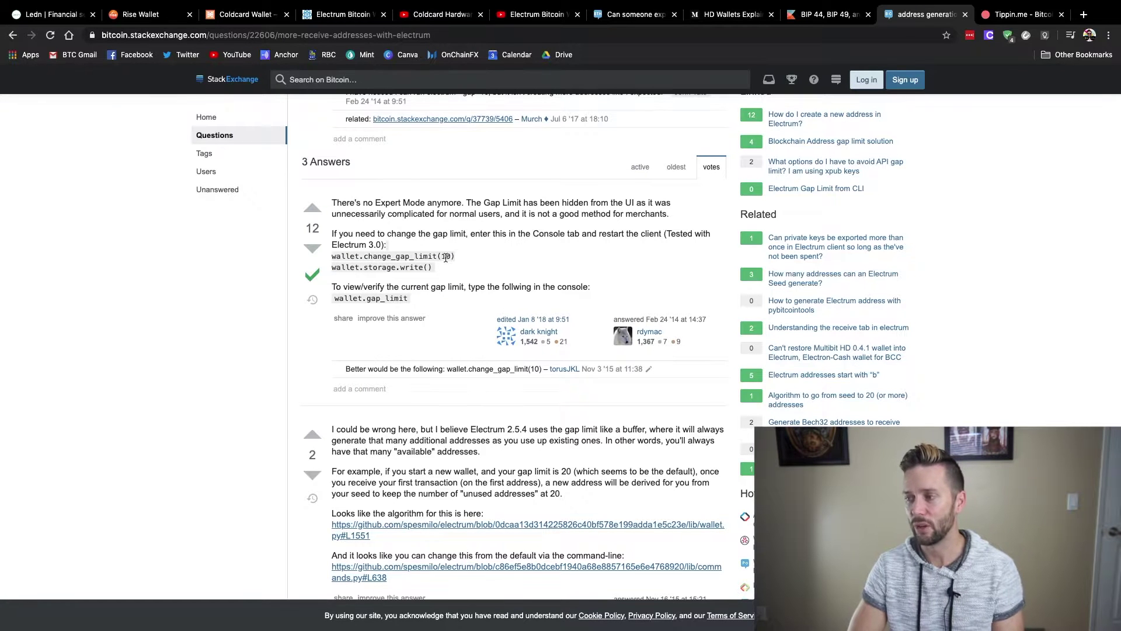
Step: Highlight the 10 in wallet.change_gap_limit(10), then briefly visit Electrum and return
left_click_drag(441, 255, 452, 256)
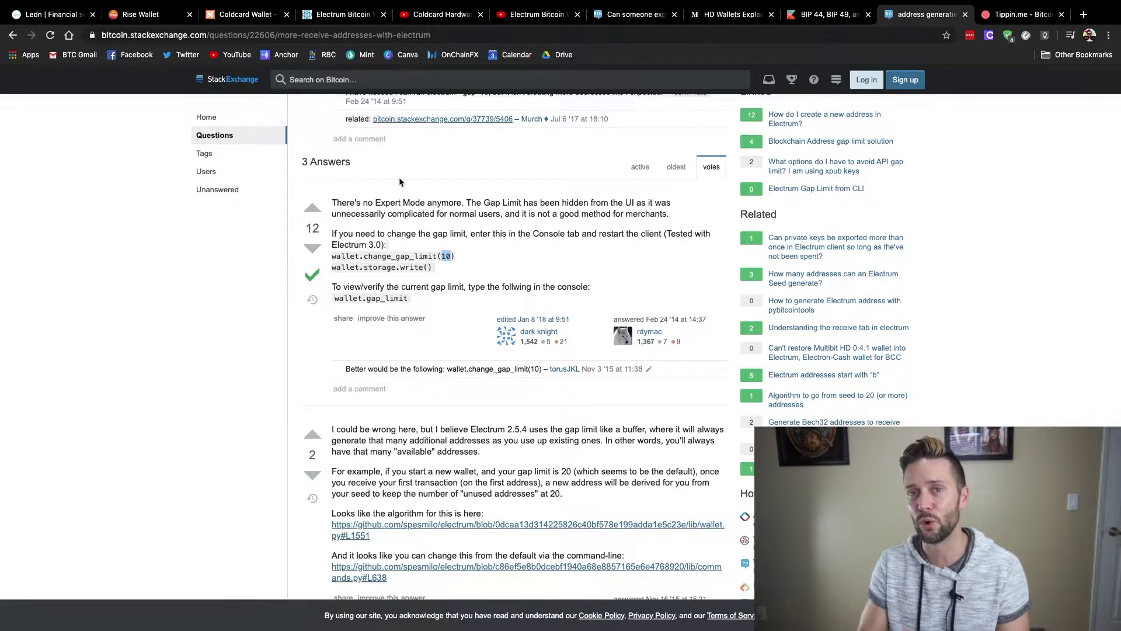
left_click(401, 255)
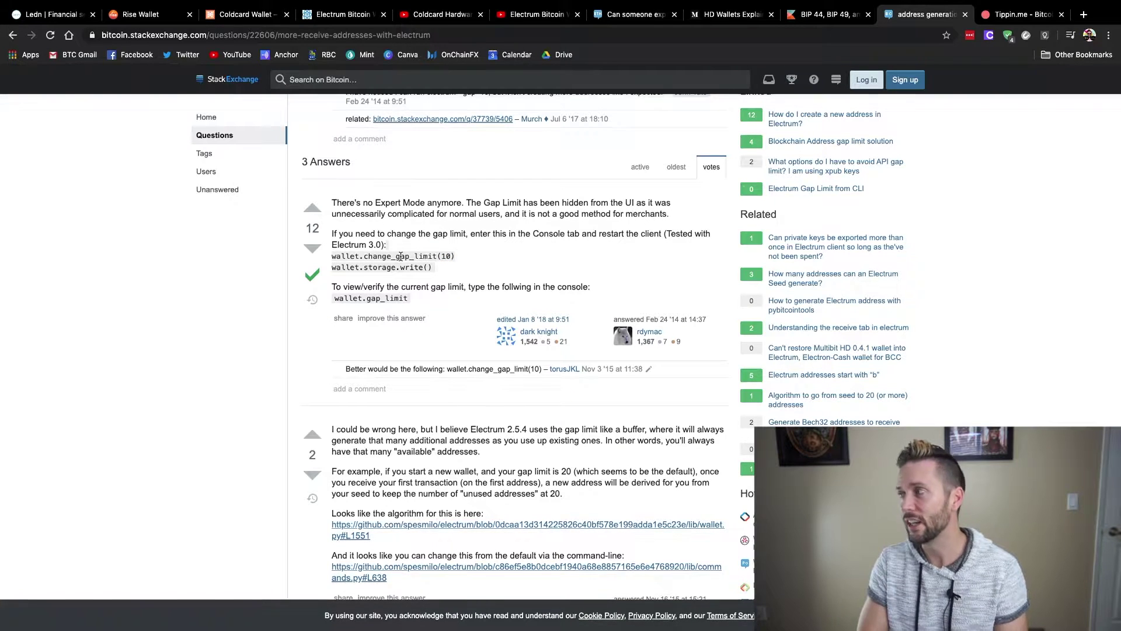
key("ctrl+Left")
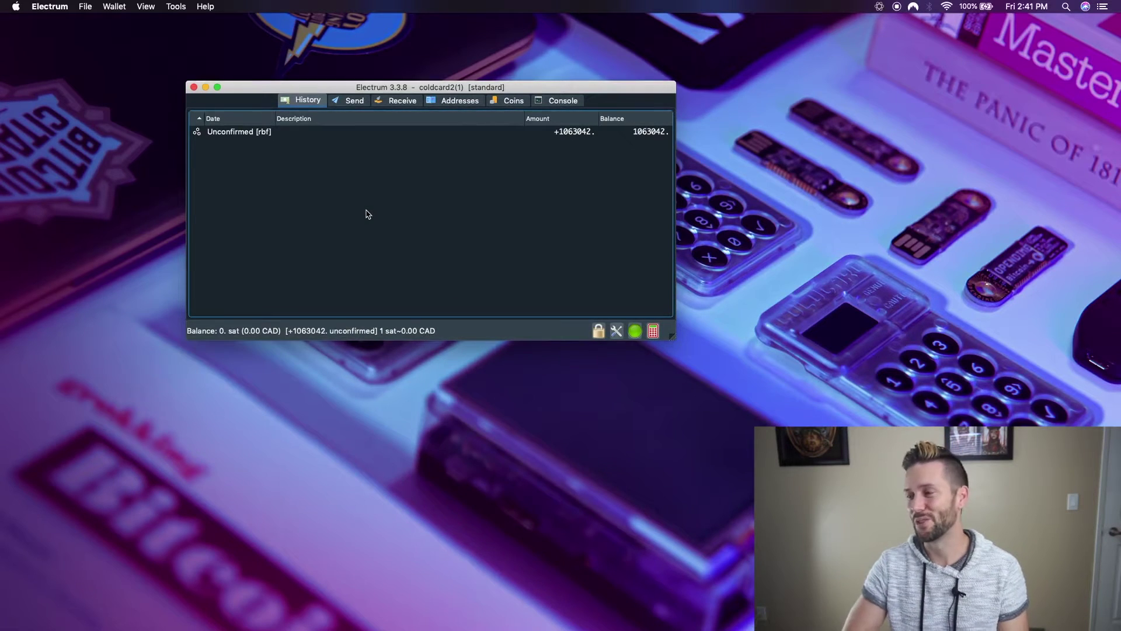
key("ctrl+Right")
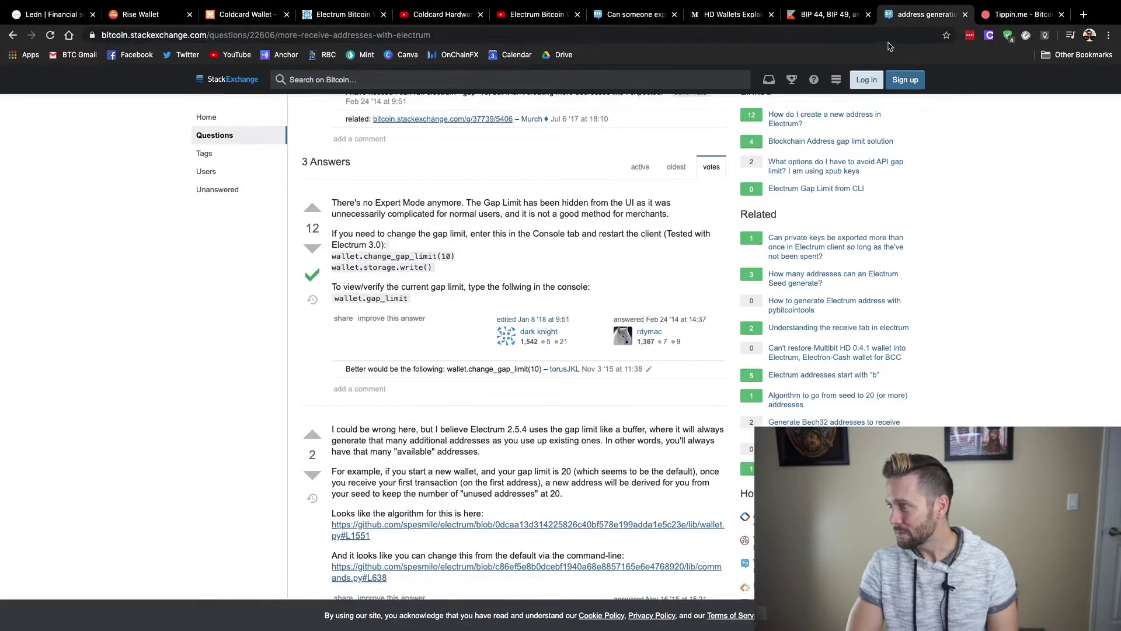
Step: Bring up the tippin.me Lightning tipping page with its payment QR code
left_click(1019, 14)
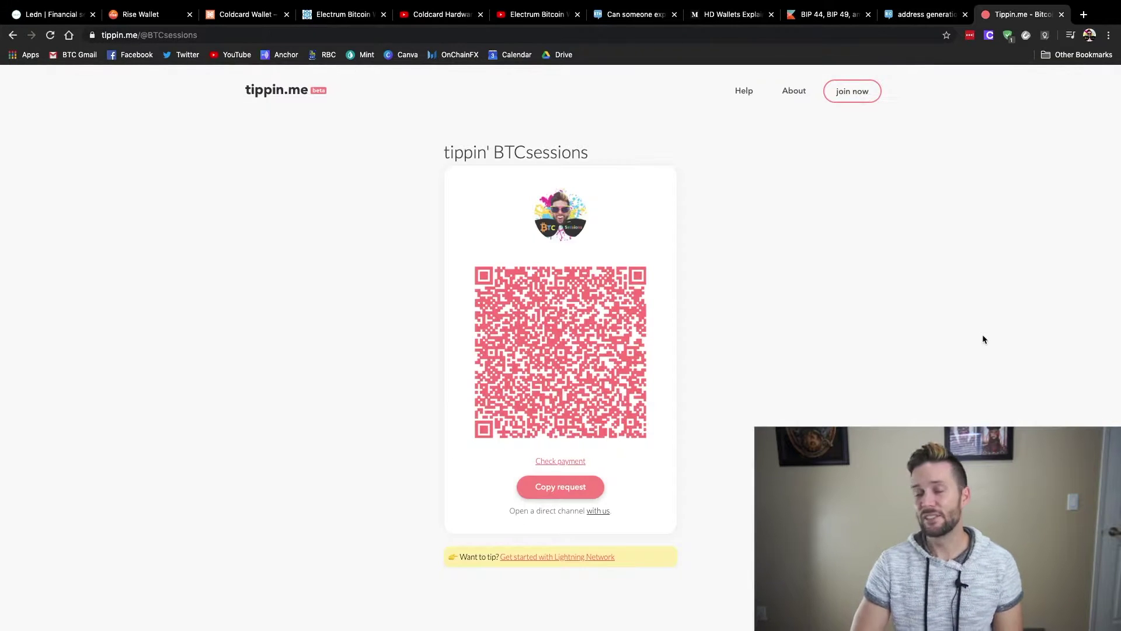